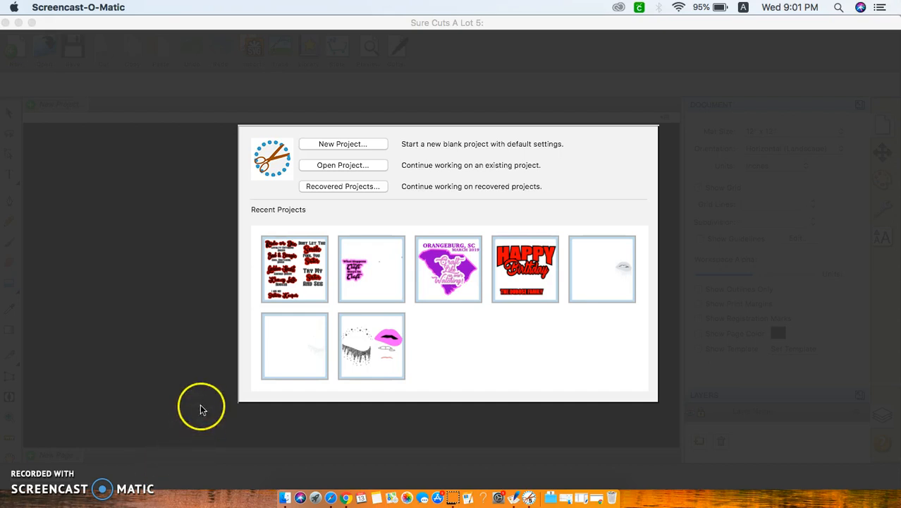
Create a new 12" x 12" portrait project in inches and close the My Library window
{"action": "left_click", "coordinate": [342, 145]}
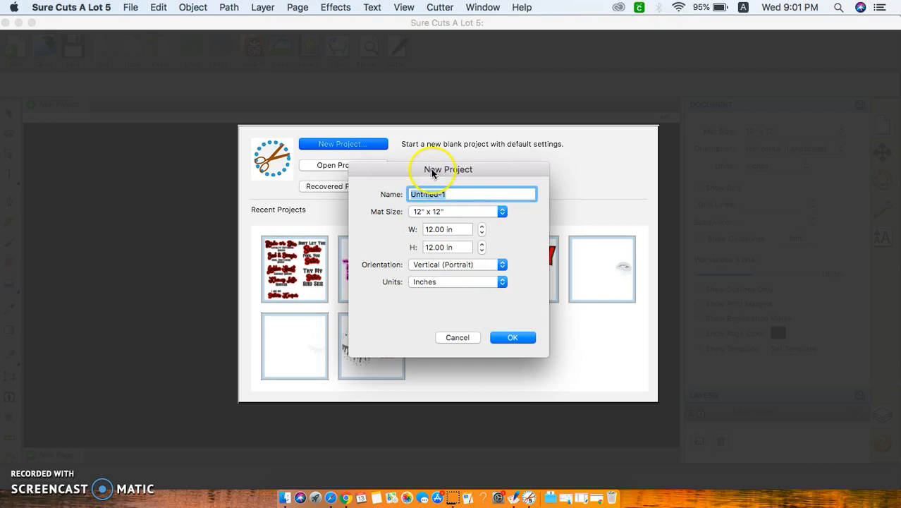
{"action": "left_click", "coordinate": [515, 337]}
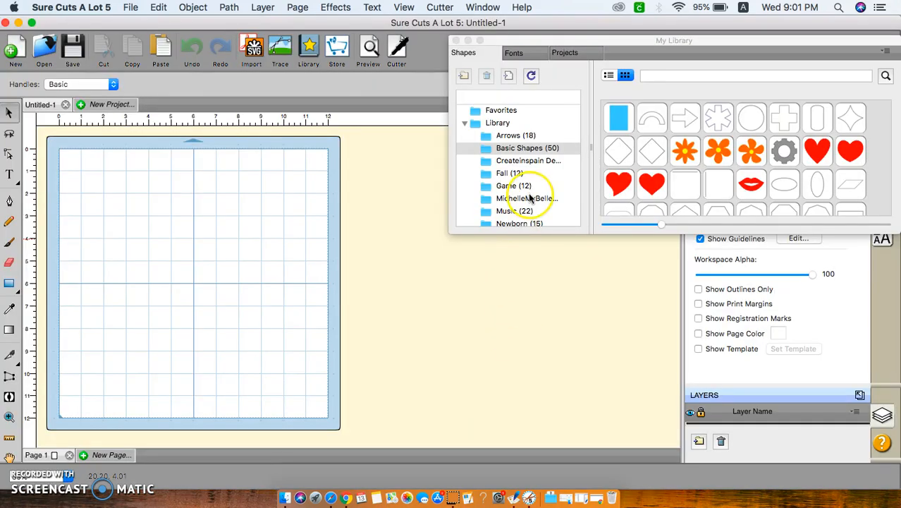
{"action": "left_click_drag", "start_coordinate": [584, 40], "coordinate": [318, 74]}
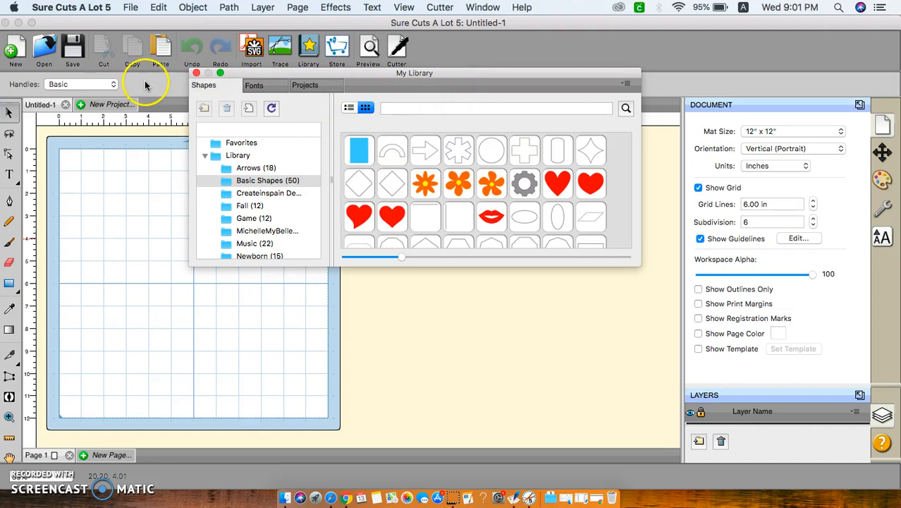
{"action": "left_click", "coordinate": [198, 74]}
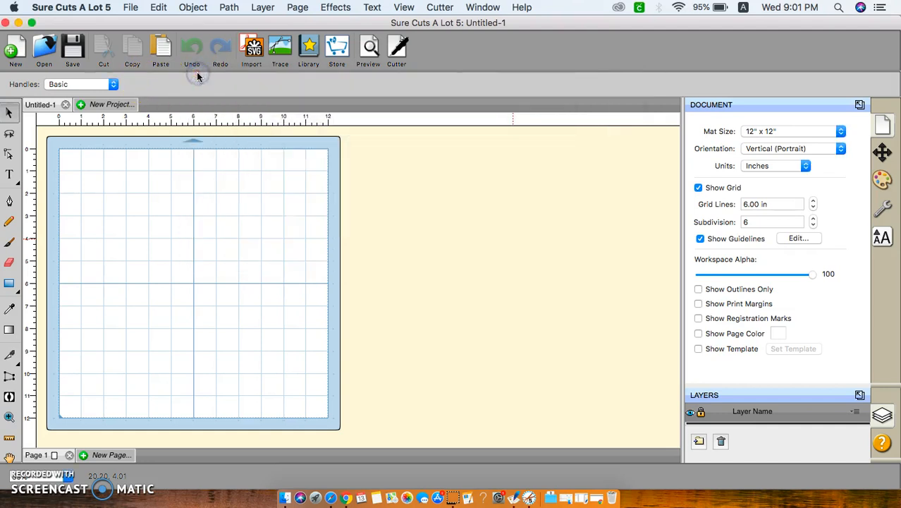
Undock the Document, Position & Size, Fill & Stroke, Style and Text panels and make the application full screen
{"action": "left_click", "coordinate": [859, 105]}
{"action": "left_click", "coordinate": [859, 104]}
{"action": "left_click", "coordinate": [859, 104]}
{"action": "left_click", "coordinate": [859, 105]}
{"action": "left_click", "coordinate": [860, 105]}
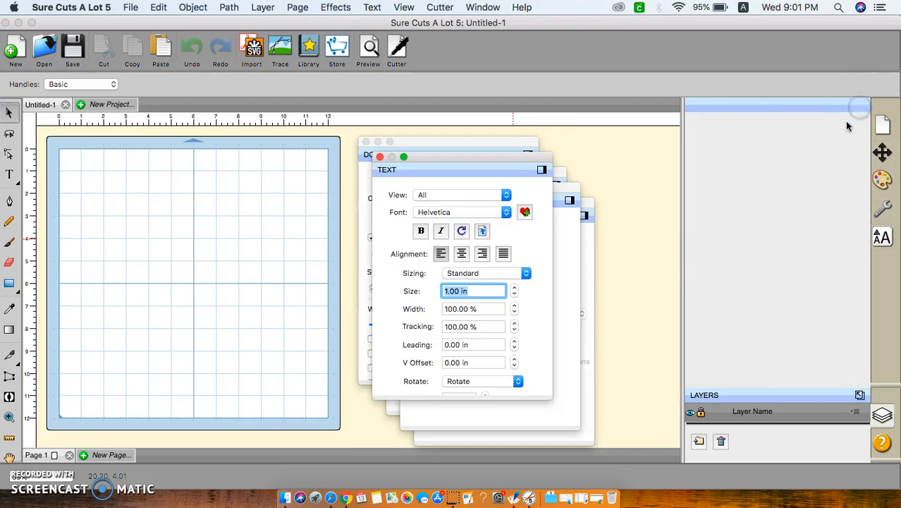
{"action": "left_click", "coordinate": [31, 23]}
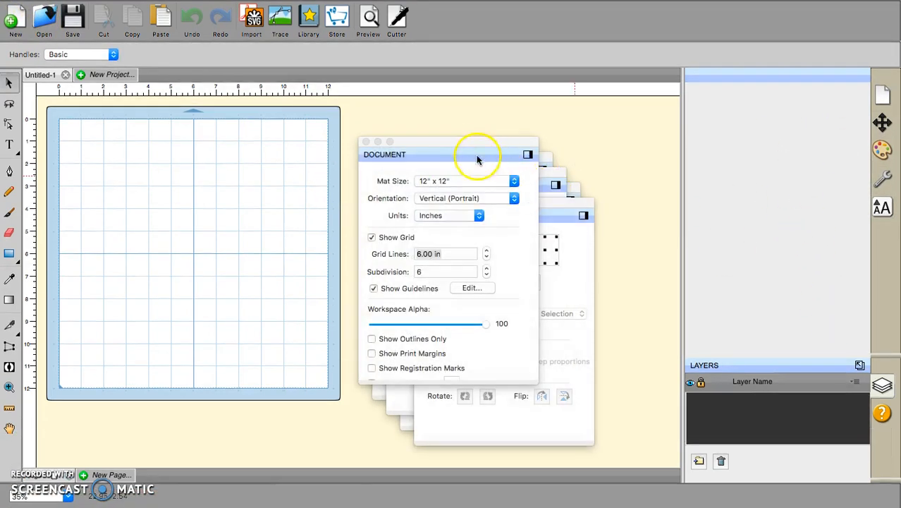
Dock the floating Document and Position & Size panels back into the sidebar
{"action": "left_click", "coordinate": [475, 141]}
{"action": "left_click_drag", "start_coordinate": [475, 142], "coordinate": [539, 115]}
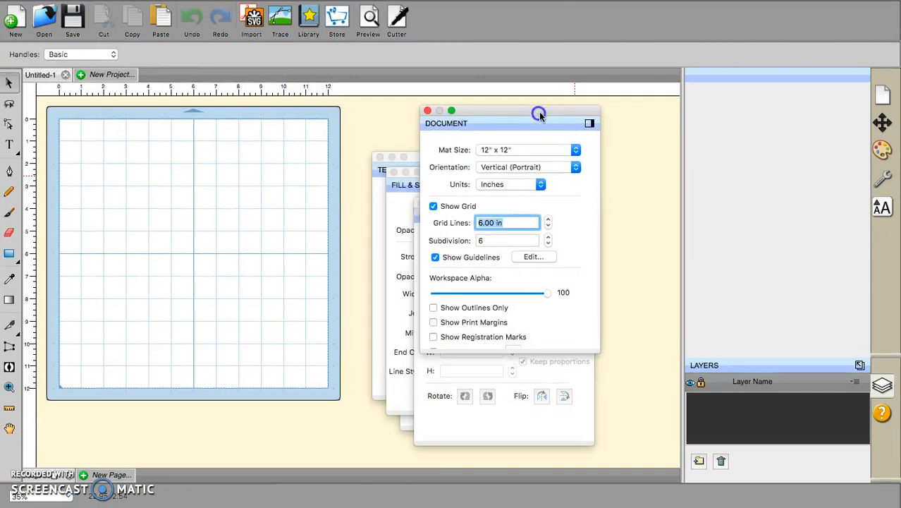
{"action": "left_click", "coordinate": [589, 124]}
{"action": "left_click", "coordinate": [583, 214]}
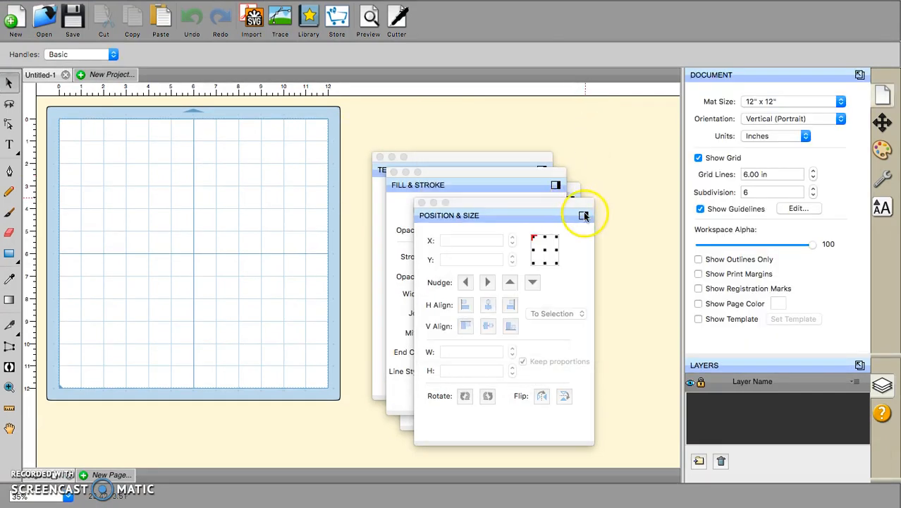
Dock the Style panel, undock Layers, and arrange the floating Layers, Text and Fill & Stroke panels side by side
{"action": "left_click_drag", "start_coordinate": [537, 173], "coordinate": [859, 20]}
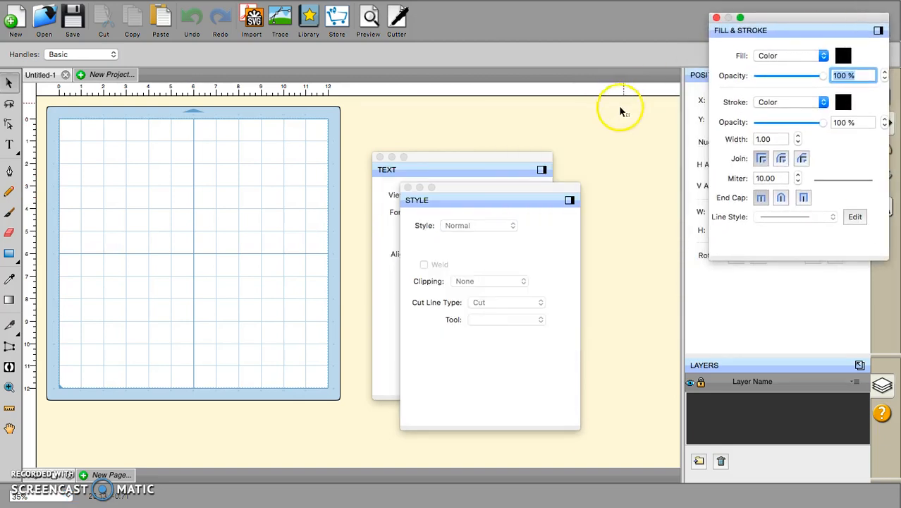
{"action": "left_click", "coordinate": [569, 201]}
{"action": "left_click_drag", "start_coordinate": [508, 159], "coordinate": [656, 18]}
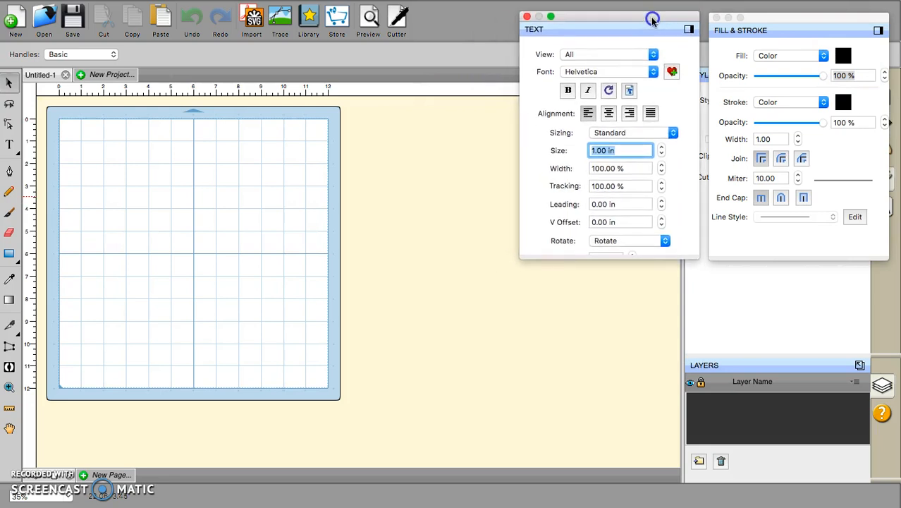
{"action": "left_click", "coordinate": [859, 365]}
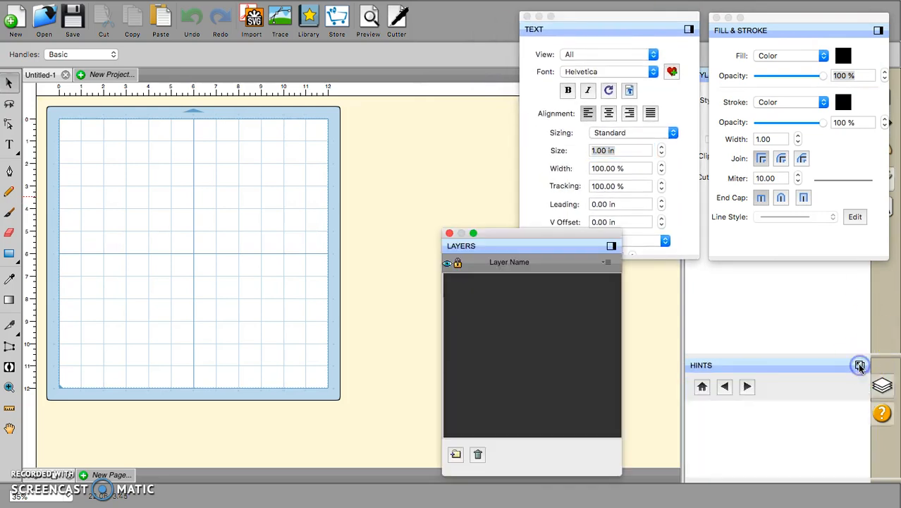
{"action": "left_click_drag", "start_coordinate": [534, 240], "coordinate": [428, 20]}
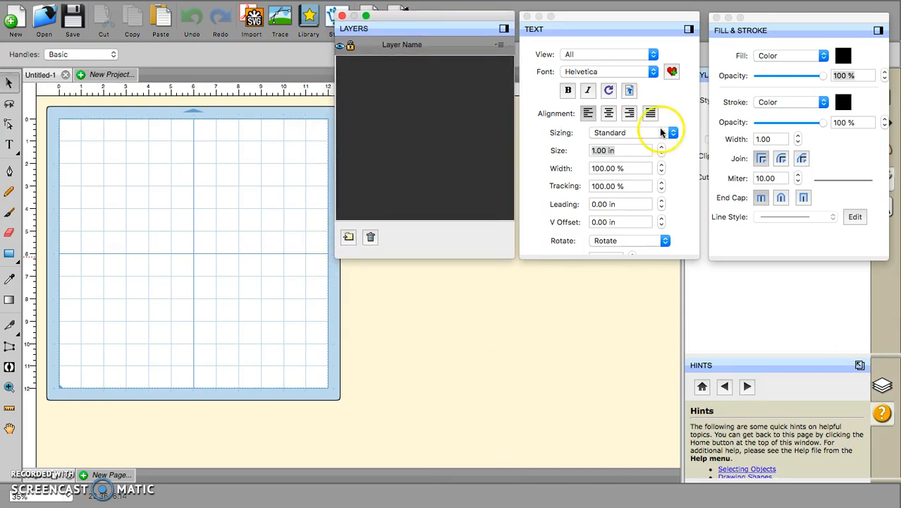
Browse the font list and set the text font to Aliando Rocky
{"action": "left_click", "coordinate": [616, 74]}
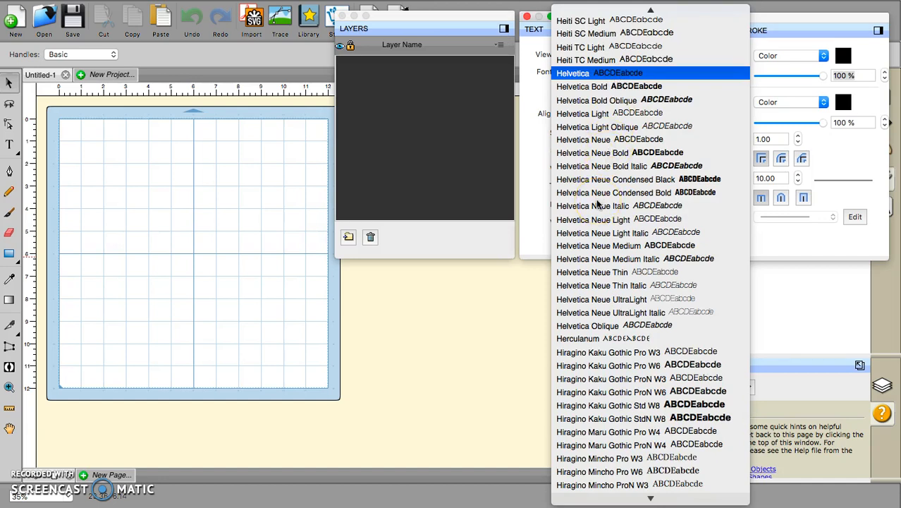
{"action": "scroll", "coordinate": [596, 204], "scroll_direction": "up", "scroll_amount": 15}
{"action": "scroll", "coordinate": [596, 204], "scroll_direction": "down", "scroll_amount": 5}
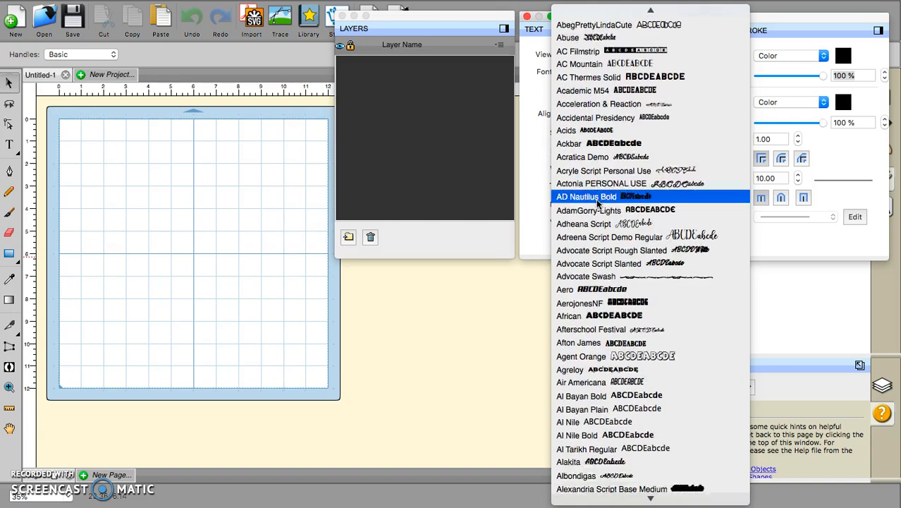
{"action": "scroll", "coordinate": [596, 204], "scroll_direction": "down", "scroll_amount": 3}
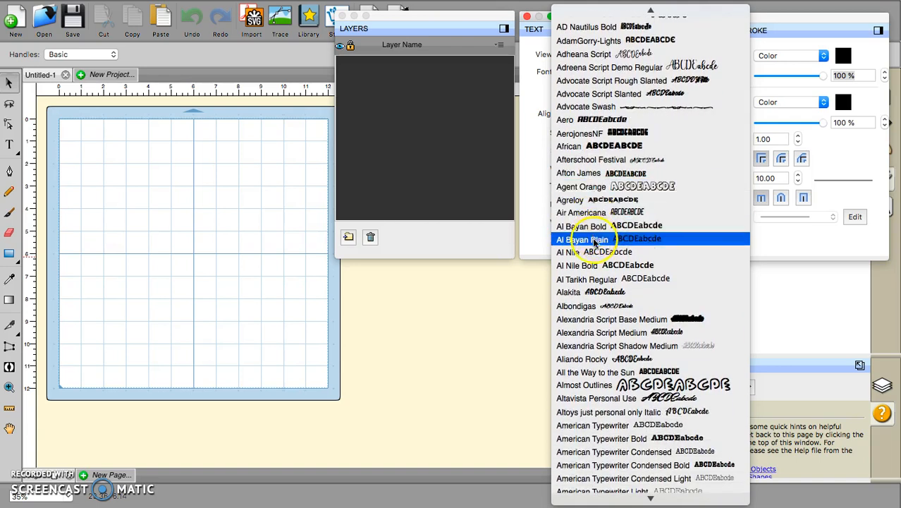
{"action": "scroll", "coordinate": [588, 311], "scroll_direction": "down", "scroll_amount": 2}
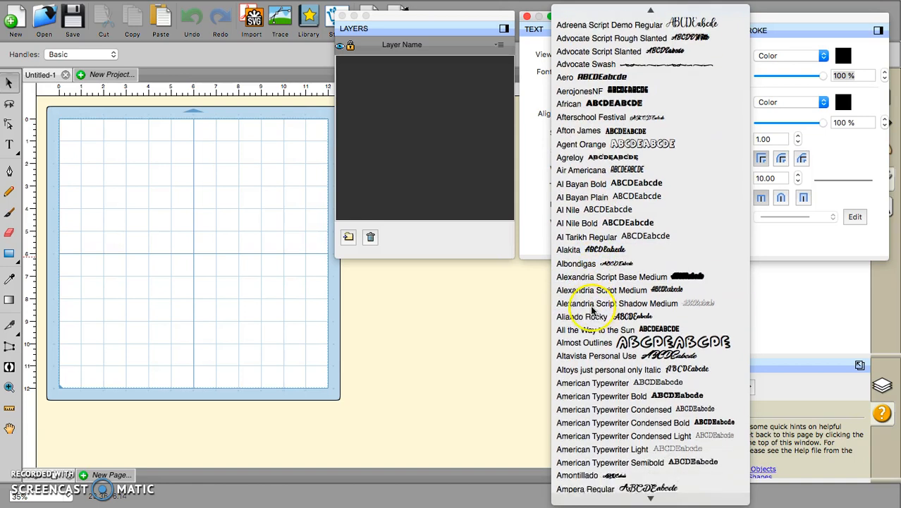
{"action": "left_click", "coordinate": [581, 306]}
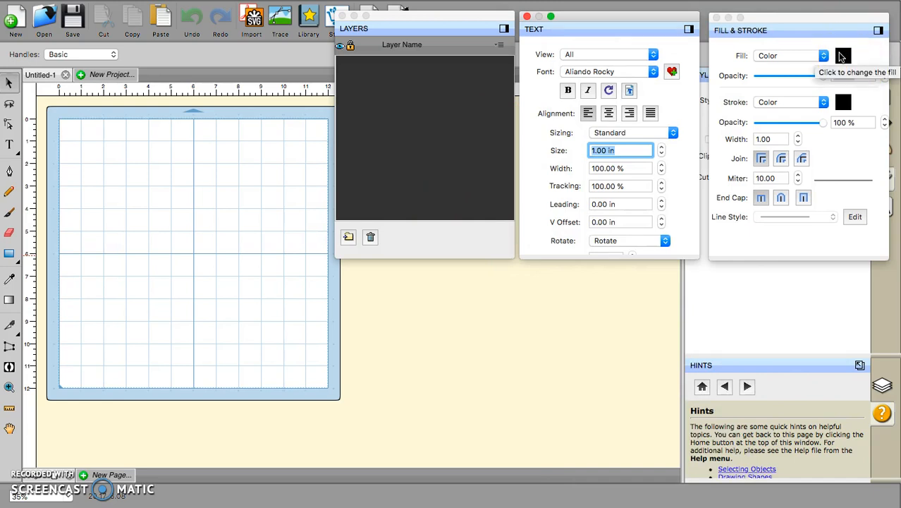
Add the text "Scal5" on the upper part of the mat
{"action": "left_click", "coordinate": [11, 144]}
{"action": "left_click", "coordinate": [111, 226]}
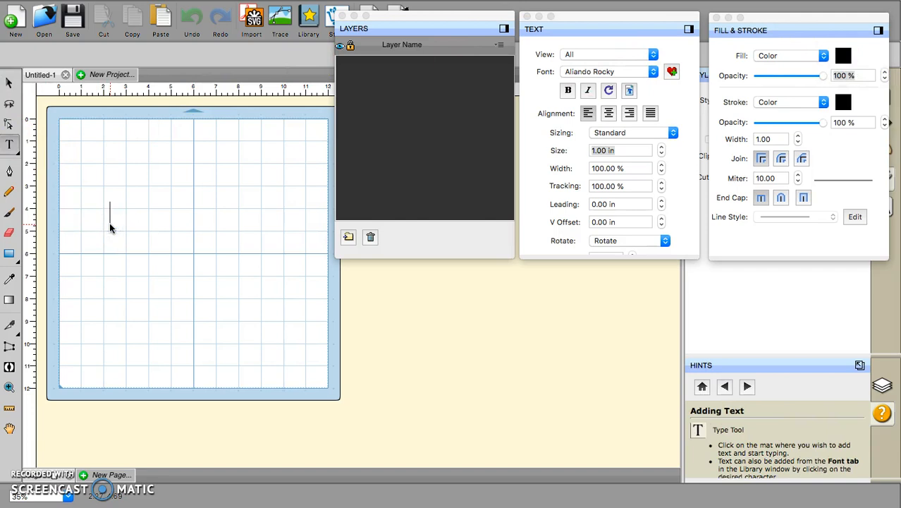
{"action": "type", "text": "SCA"}
{"action": "key", "text": "BackSpace"}
{"action": "key", "text": "BackSpace"}
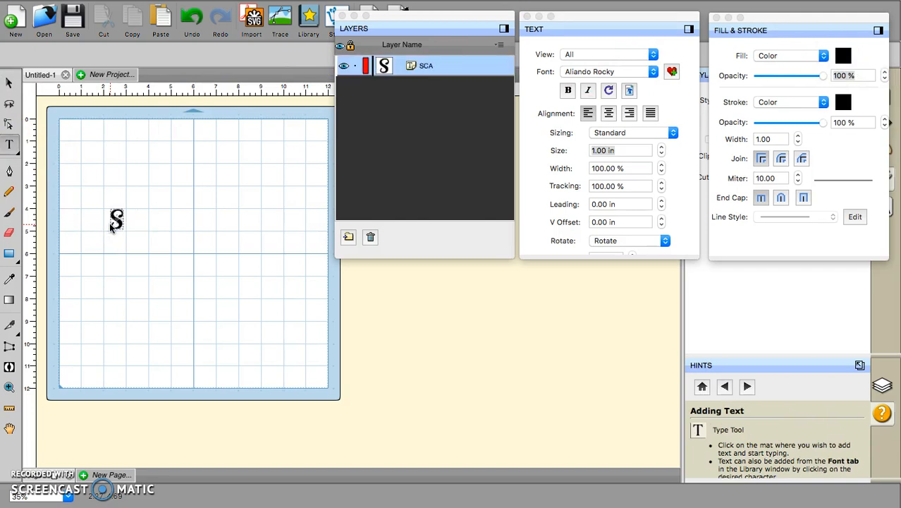
{"action": "type", "text": "cal"}
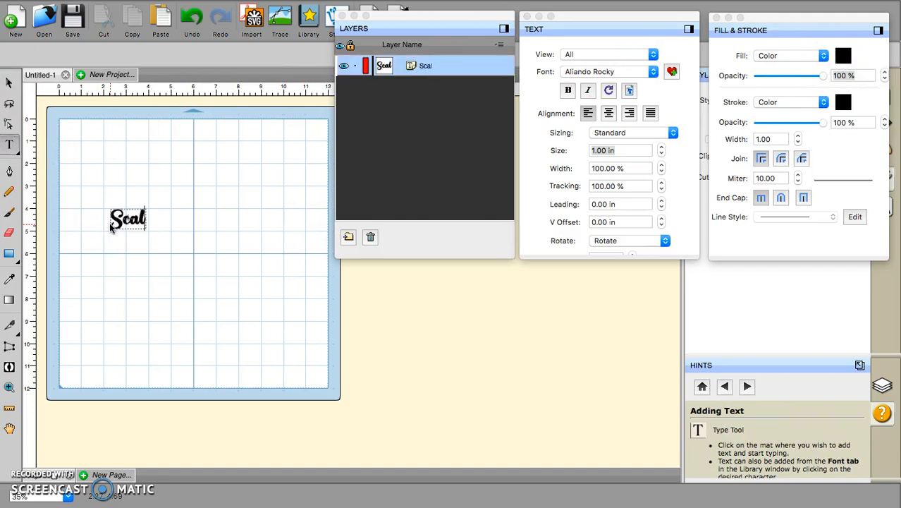
{"action": "type", "text": "5 Cl"}
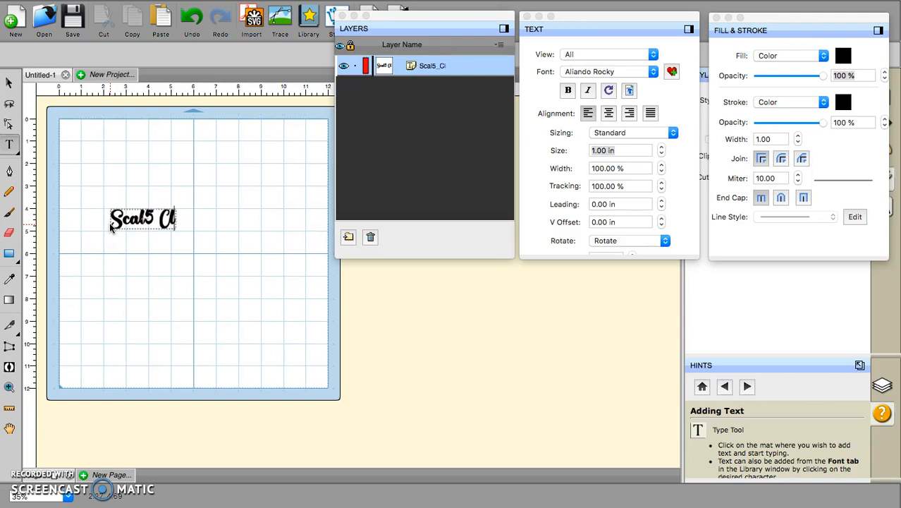
{"action": "key", "text": "BackSpace"}
{"action": "key", "text": "BackSpace"}
{"action": "key", "text": "BackSpace"}
Add "Classroom" as a separate text object below "Scal5" on the mat
{"action": "left_click", "coordinate": [161, 280]}
{"action": "type", "text": "cla"}
{"action": "type", "text": "lssroom"}
{"action": "left_click", "coordinate": [9, 145]}
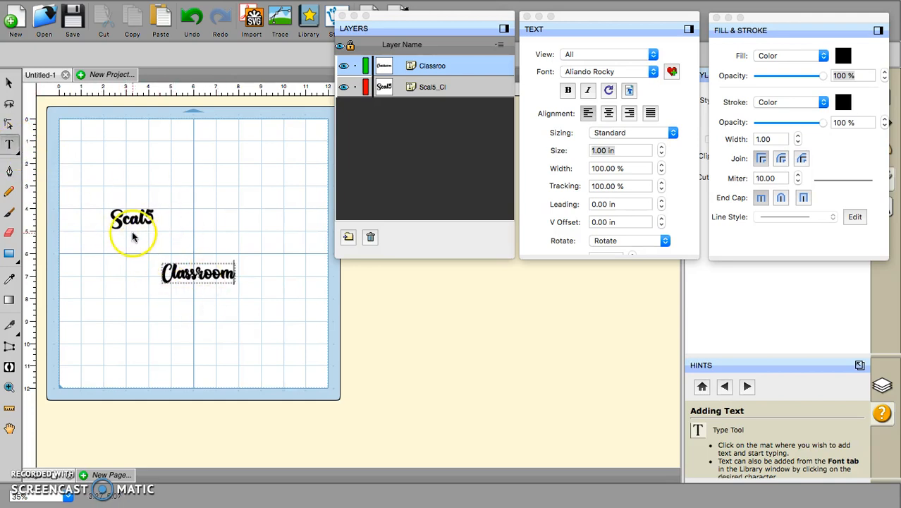
Move "Scal5" to the upper part of the mat, enlarge it to about 6 inches wide and roughly centre it
{"action": "left_click", "coordinate": [8, 83]}
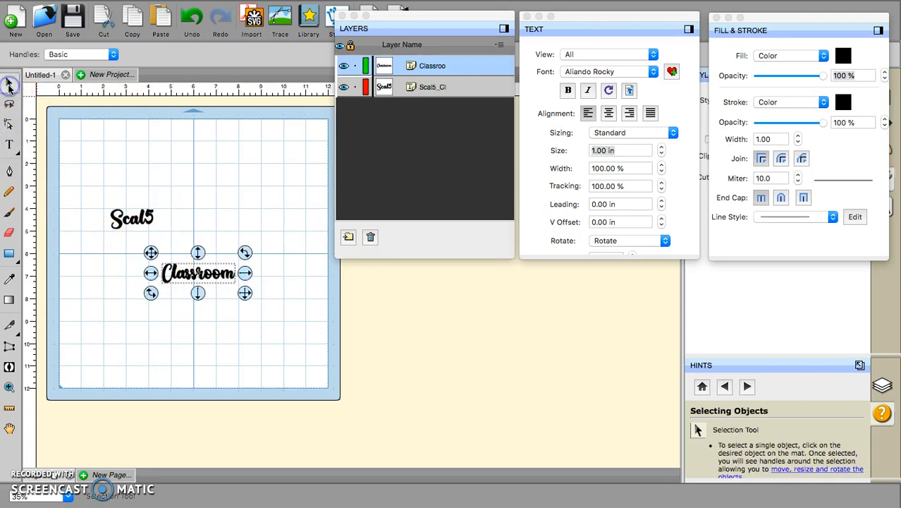
{"action": "left_click", "coordinate": [147, 222]}
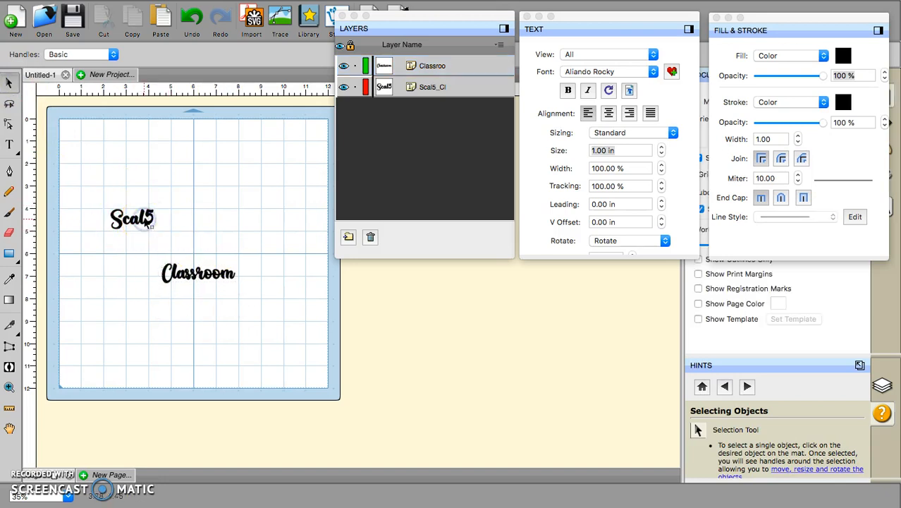
{"action": "left_click", "coordinate": [151, 218]}
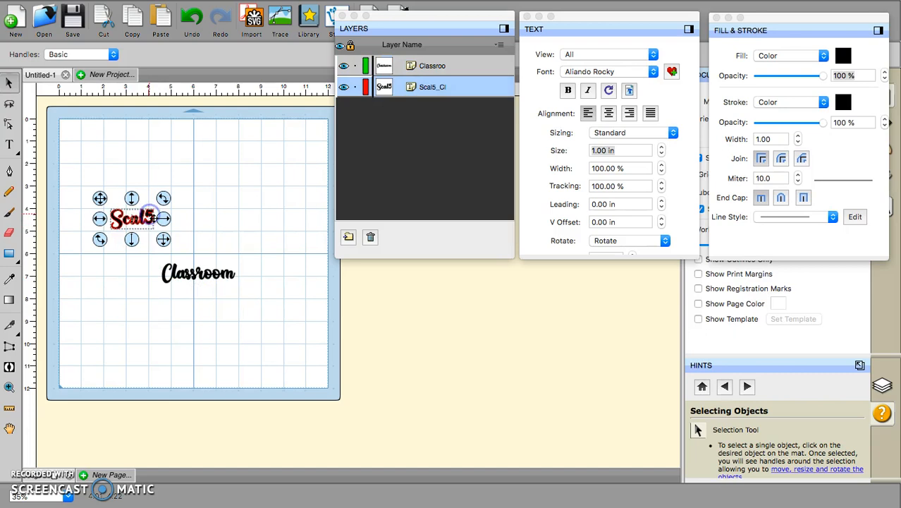
{"action": "left_click_drag", "start_coordinate": [152, 218], "coordinate": [181, 141]}
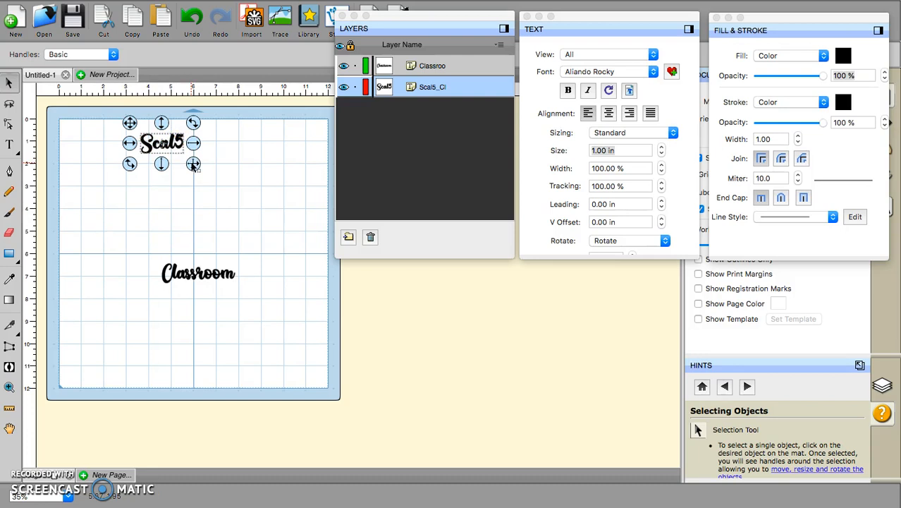
{"action": "left_click_drag", "start_coordinate": [194, 163], "coordinate": [287, 260]}
{"action": "left_click_drag", "start_coordinate": [240, 157], "coordinate": [216, 157]}
Enlarge "Classroom" proportionally to about 9.7 inches wide
{"action": "left_click", "coordinate": [211, 273]}
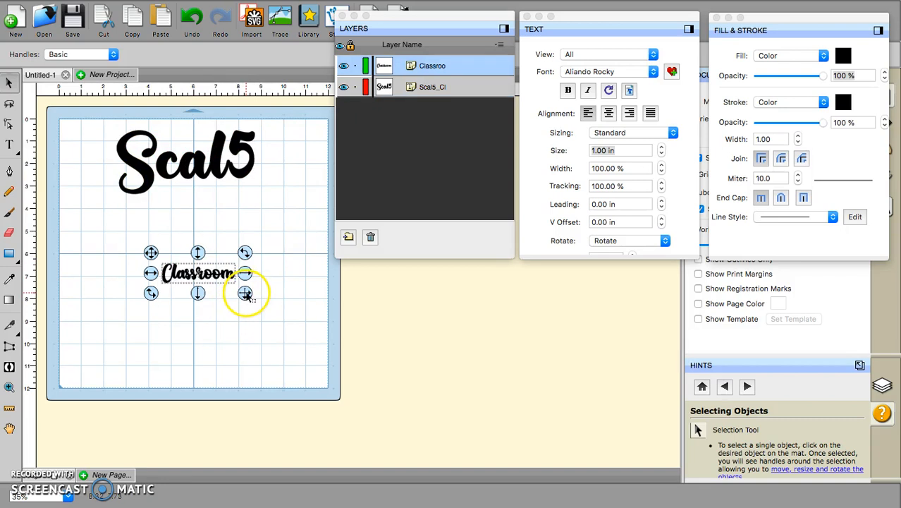
{"action": "left_click_drag", "start_coordinate": [248, 296], "coordinate": [391, 418]}
{"action": "left_click", "coordinate": [389, 331]}
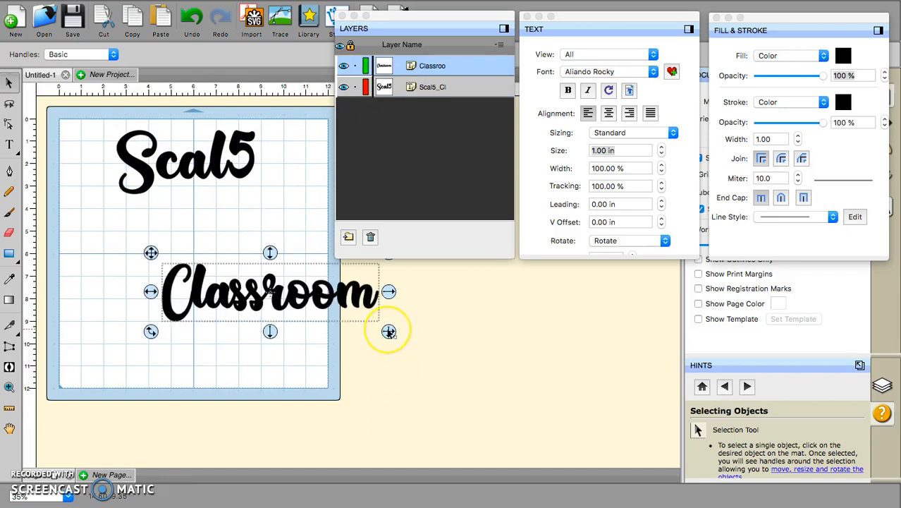
{"action": "left_click_drag", "start_coordinate": [389, 331], "coordinate": [391, 390]}
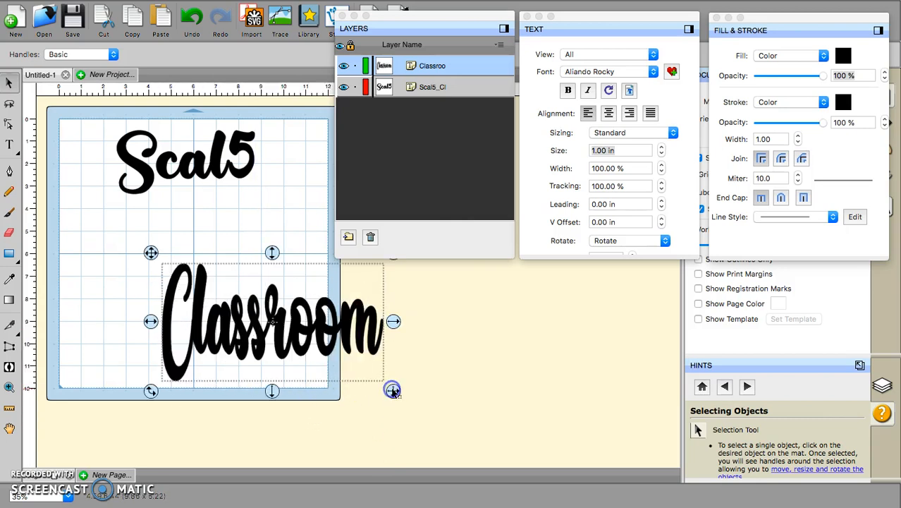
{"action": "left_click", "coordinate": [198, 19]}
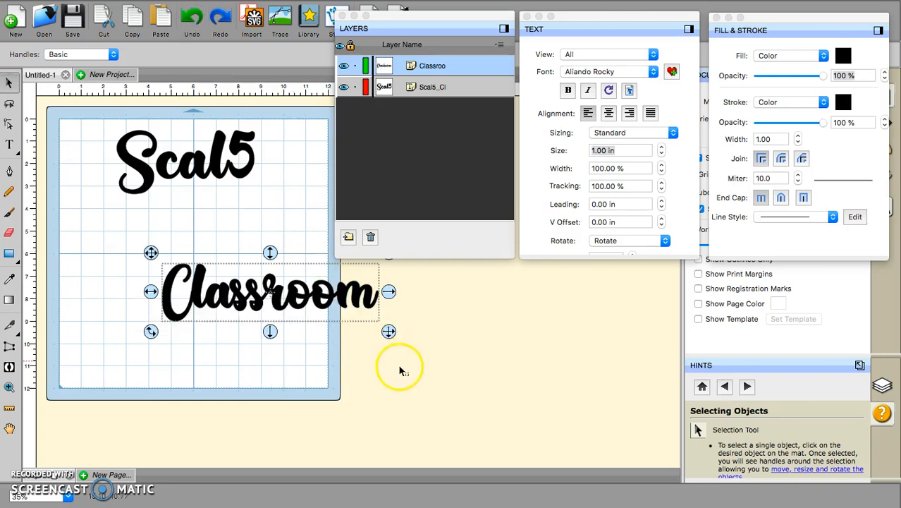
Reduce "Classroom" to about 9.15 inches wide and move it directly beneath "Scal5" so the two words touch
{"action": "mouse_move", "coordinate": [388, 330]}
{"action": "left_mouse_down"}
{"action": "mouse_move", "coordinate": [375, 320]}
{"action": "mouse_move", "coordinate": [377, 328]}
{"action": "left_mouse_up"}
{"action": "left_click_drag", "start_coordinate": [308, 283], "coordinate": [205, 197]}
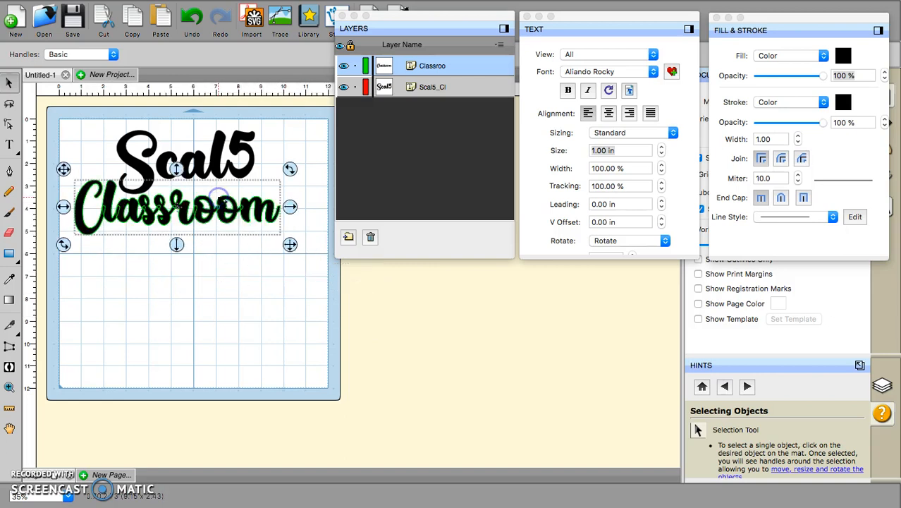
{"action": "left_click", "coordinate": [282, 281]}
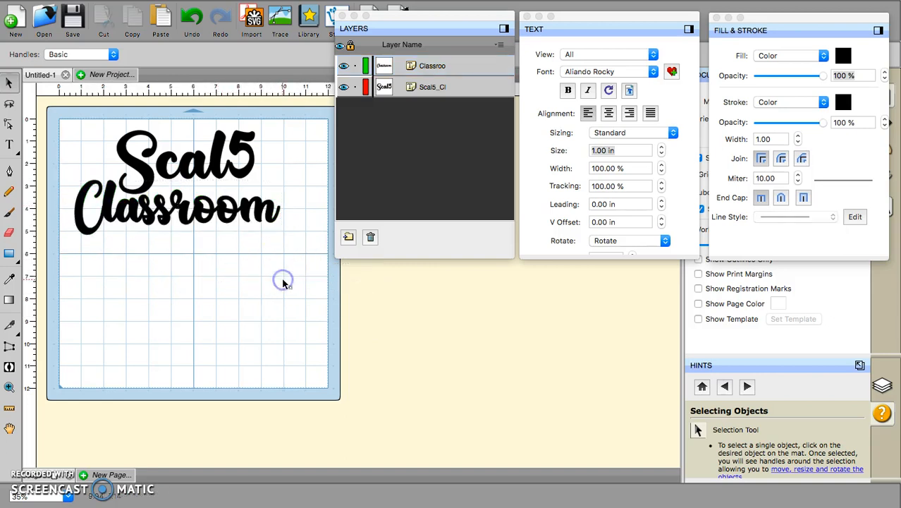
Rotate "Scal5" to about 358.15 degrees and nudge it down onto "Classroom"
{"action": "left_click", "coordinate": [221, 151]}
{"action": "mouse_move", "coordinate": [264, 119]}
{"action": "left_mouse_down"}
{"action": "mouse_move", "coordinate": [269, 131]}
{"action": "mouse_move", "coordinate": [268, 117]}
{"action": "left_mouse_up"}
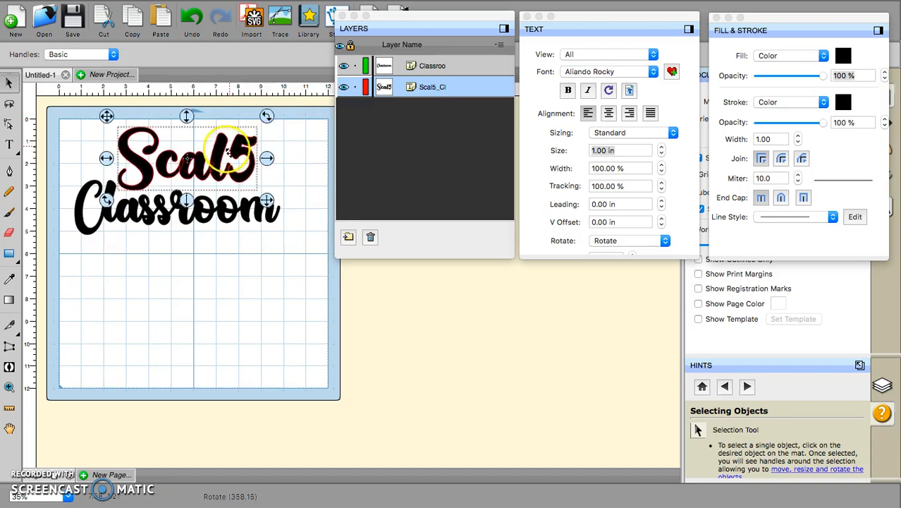
{"action": "left_click_drag", "start_coordinate": [218, 156], "coordinate": [219, 162]}
{"action": "left_click", "coordinate": [270, 291]}
{"action": "left_click", "coordinate": [286, 285]}
Enlarge "Classroom" to about 9.7 inches wide and shift it slightly to sit centred under "Scal5"
{"action": "left_click", "coordinate": [275, 212]}
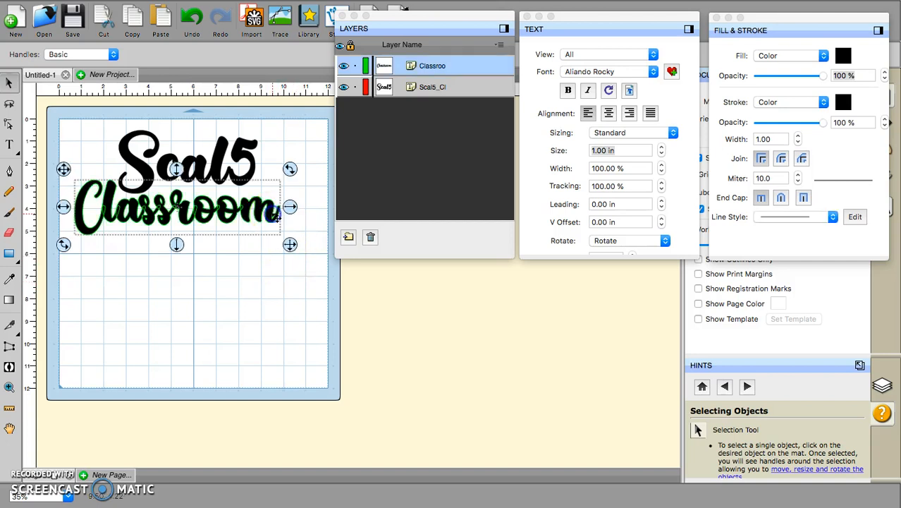
{"action": "left_click_drag", "start_coordinate": [289, 245], "coordinate": [303, 248]}
{"action": "left_click_drag", "start_coordinate": [275, 211], "coordinate": [269, 210]}
{"action": "left_click", "coordinate": [292, 302]}
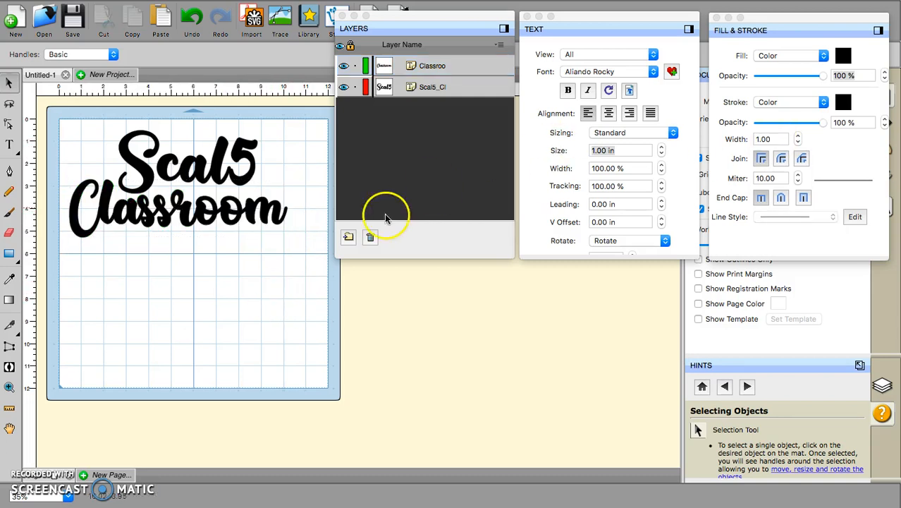
Choose the WallAxe Black font for a new text object
{"action": "left_click", "coordinate": [11, 145]}
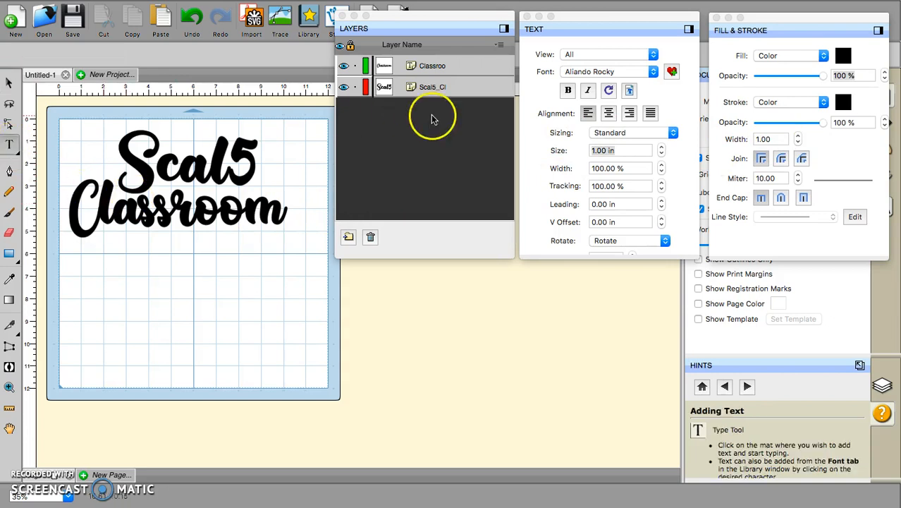
{"action": "left_click", "coordinate": [625, 71]}
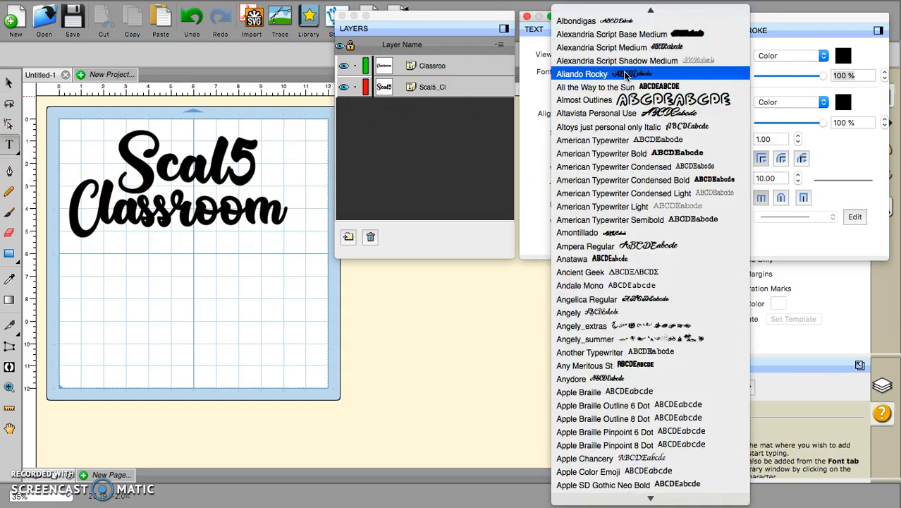
{"action": "scroll", "coordinate": [626, 74], "scroll_direction": "down", "scroll_amount": 20}
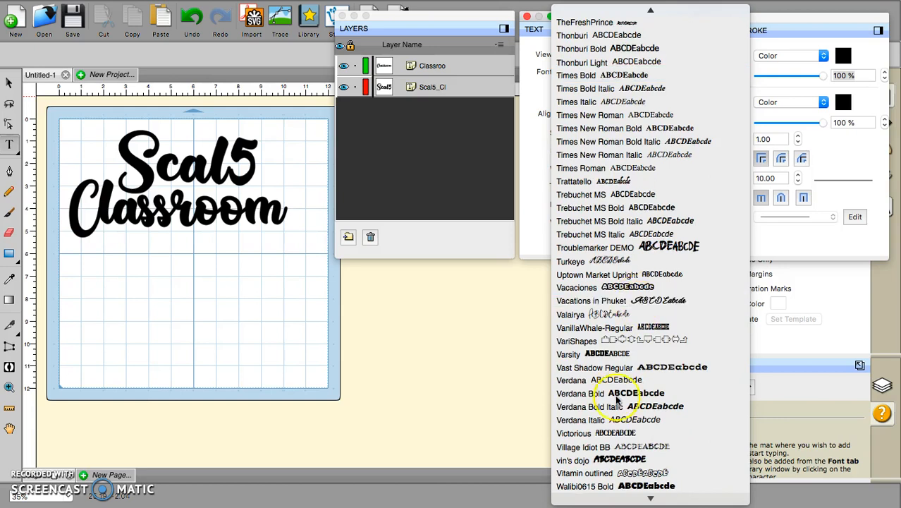
{"action": "scroll", "coordinate": [612, 451], "scroll_direction": "down", "scroll_amount": 3}
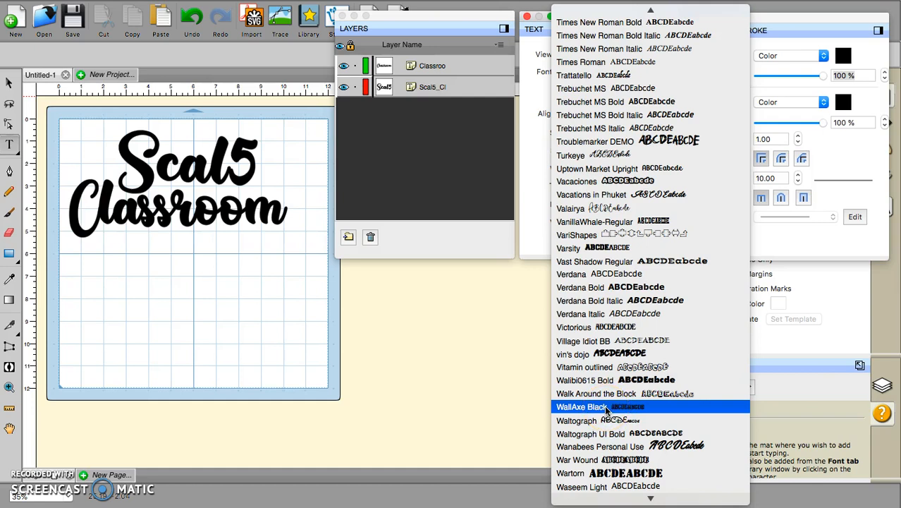
{"action": "left_click", "coordinate": [604, 405]}
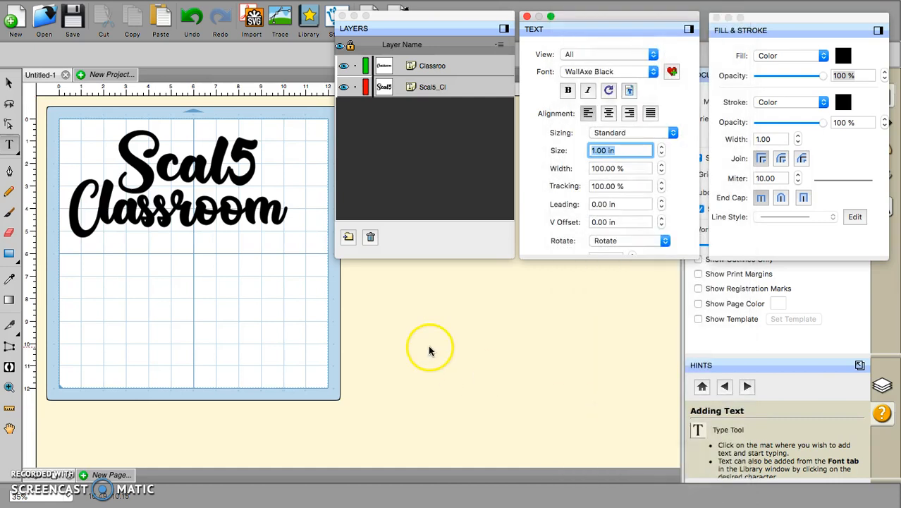
Add the text "Shadowing Tutorial" on the mat just below "Classroom"
{"action": "left_click", "coordinate": [110, 253]}
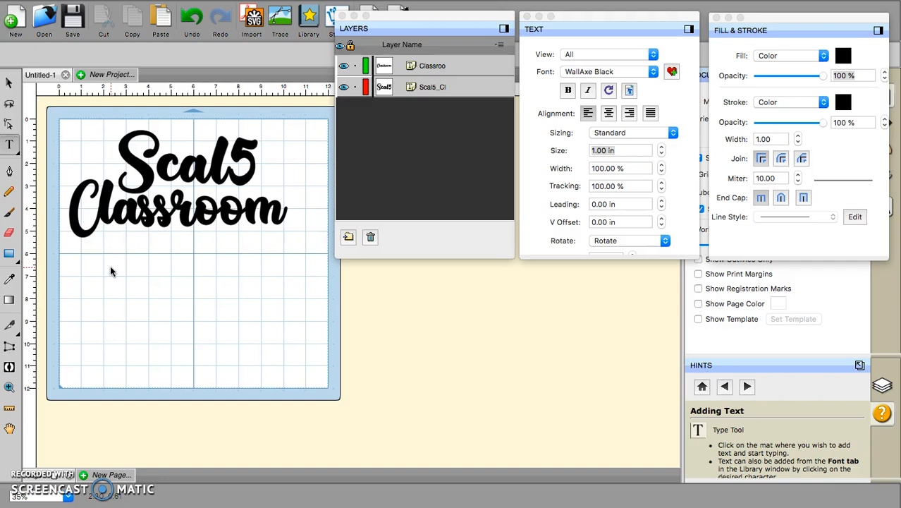
{"action": "type", "text": "Sh"}
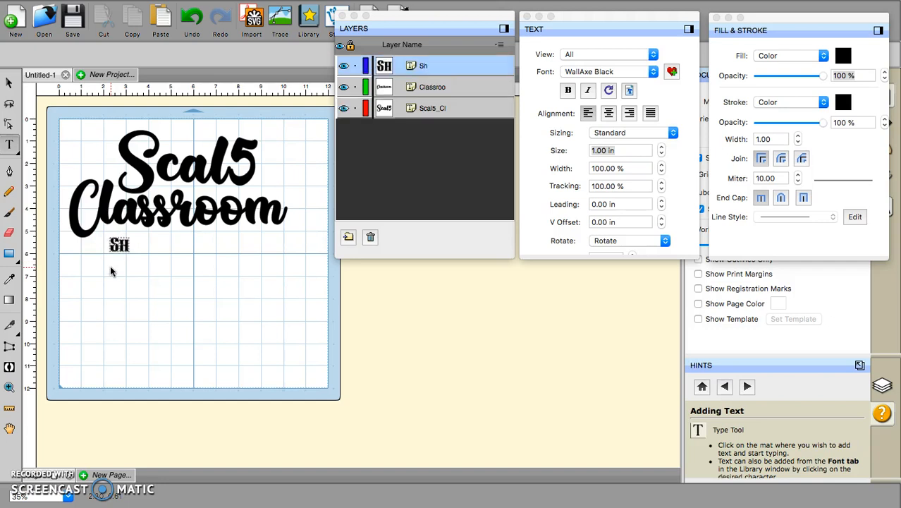
{"action": "type", "text": "adowin"}
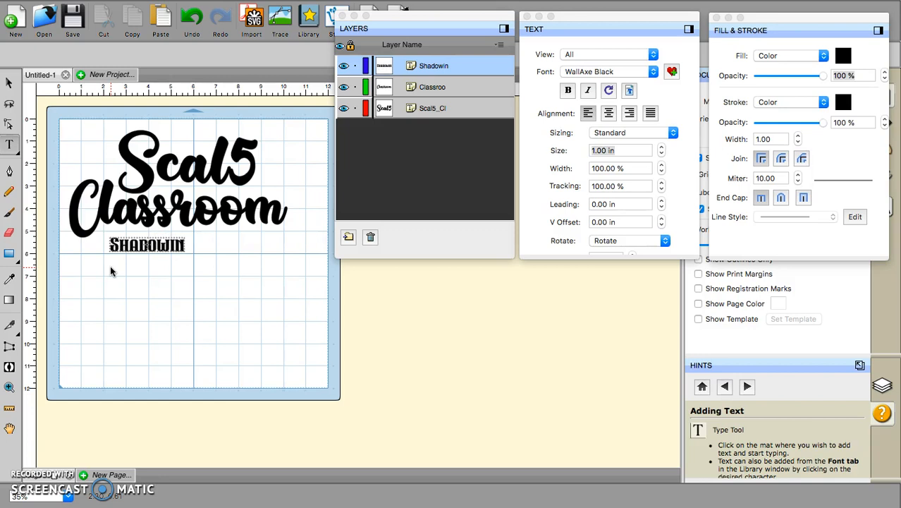
{"action": "type", "text": "g Tu"}
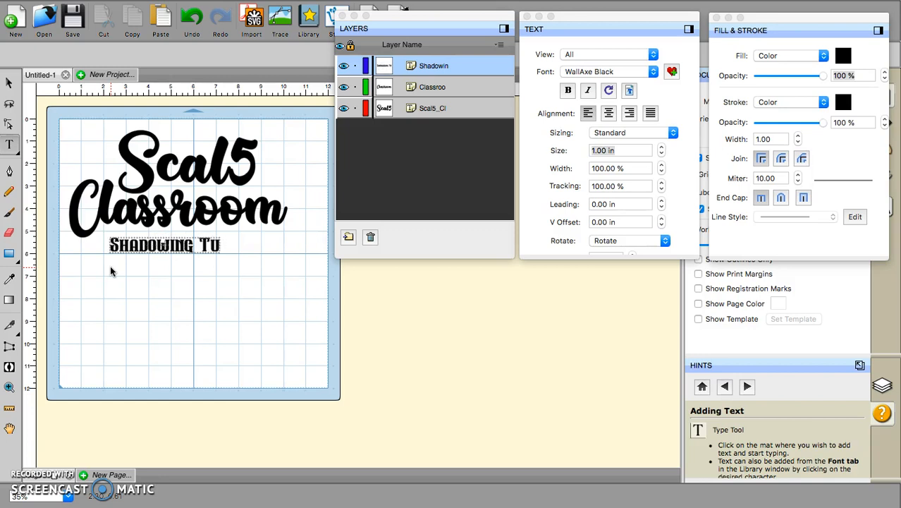
{"action": "type", "text": "torial"}
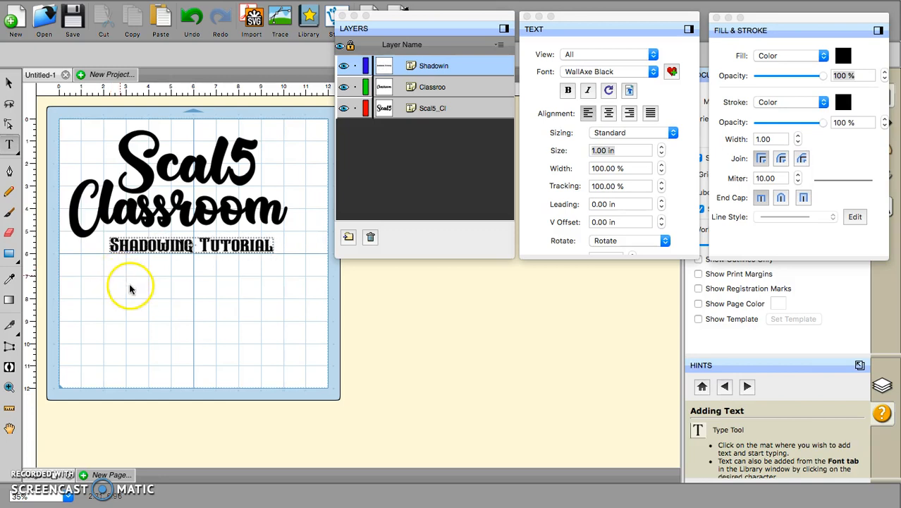
Shift "Shadowing Tutorial" up and slightly left so it sits directly against the underside of "Classroom"
{"action": "left_click", "coordinate": [12, 83]}
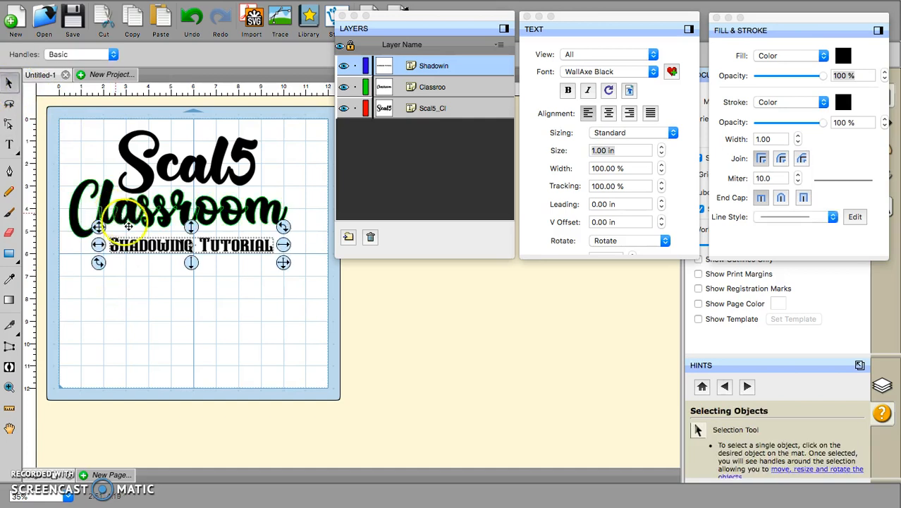
{"action": "left_click_drag", "start_coordinate": [137, 240], "coordinate": [124, 232]}
{"action": "left_click", "coordinate": [295, 302]}
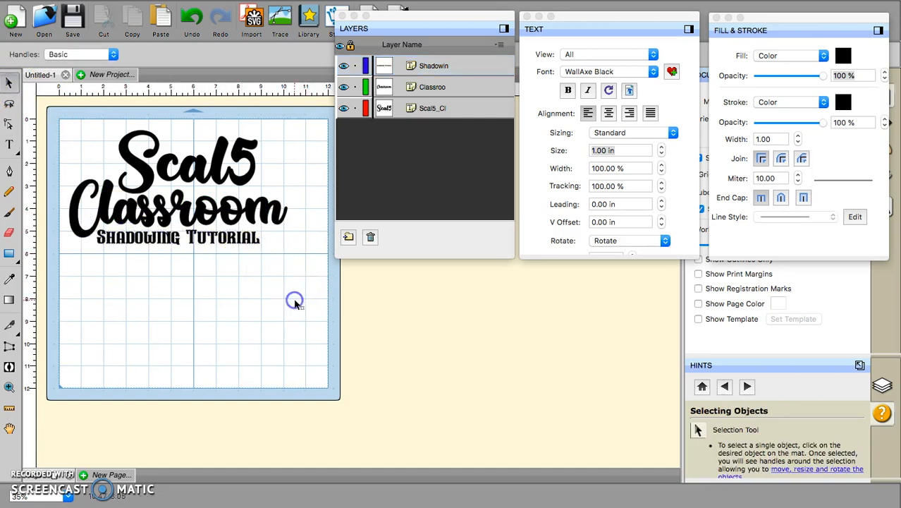
Enlarge "Shadowing Tutorial" proportionally to about 7.7 inches wide and move it down the mat, well clear of "Classroom"
{"action": "left_click", "coordinate": [252, 238]}
{"action": "left_click", "coordinate": [259, 239]}
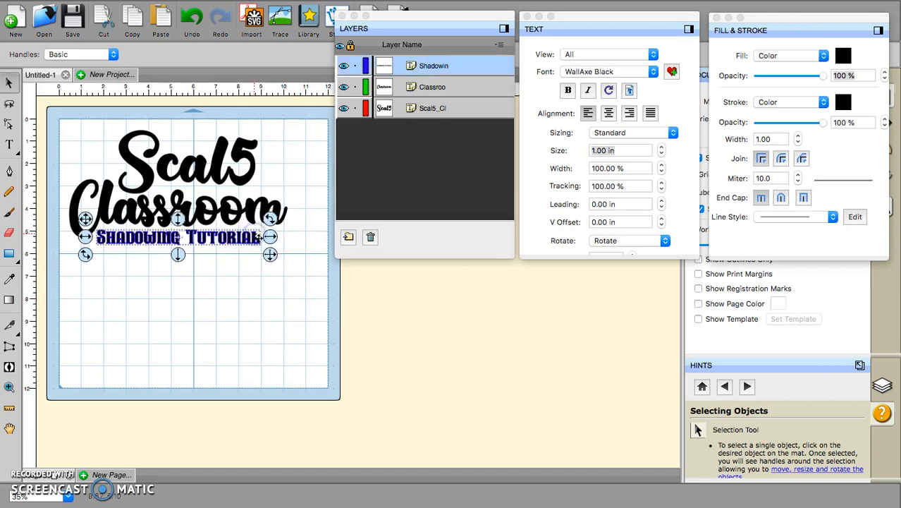
{"action": "left_click", "coordinate": [271, 255]}
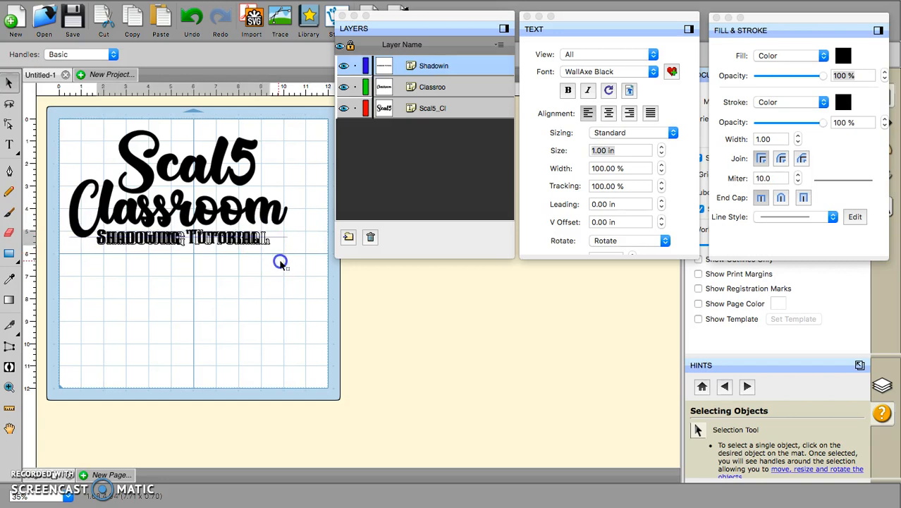
{"action": "left_click", "coordinate": [267, 308]}
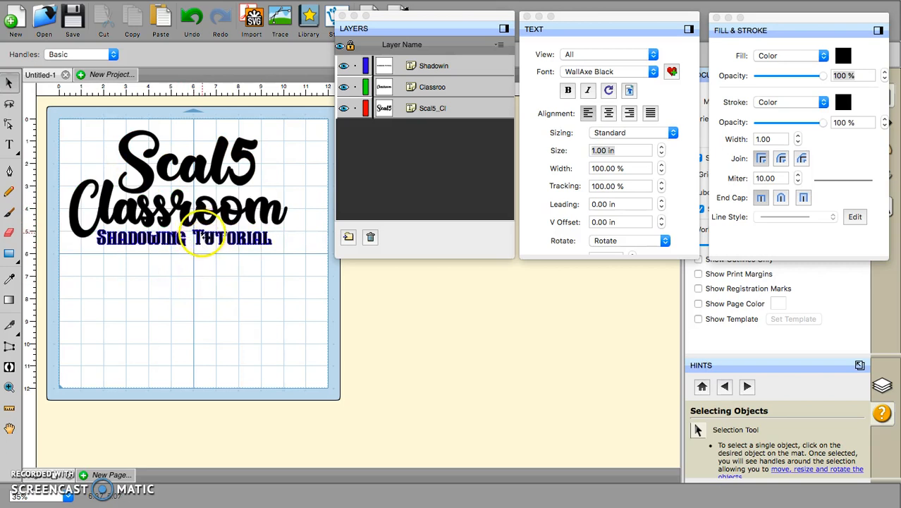
{"action": "left_click_drag", "start_coordinate": [201, 236], "coordinate": [203, 325]}
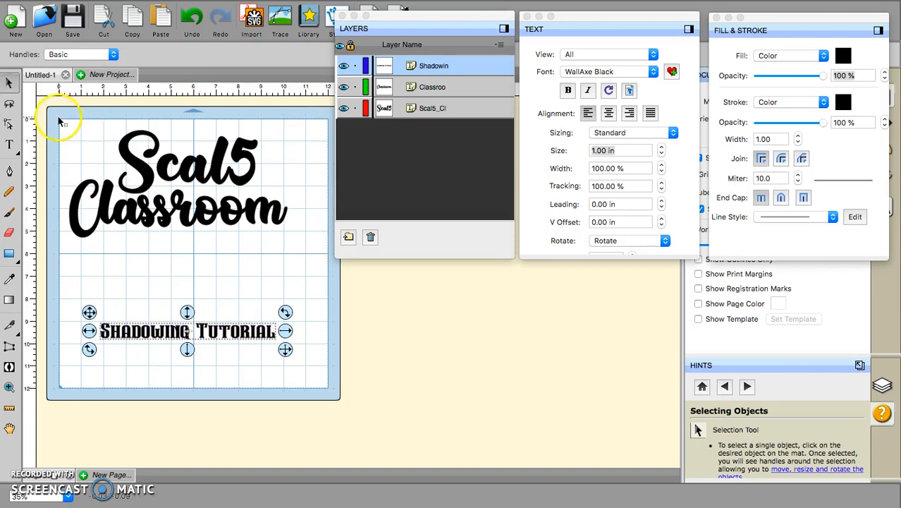
Group "Scal5" and "Classroom" into one object
{"action": "left_click_drag", "start_coordinate": [53, 114], "coordinate": [311, 264]}
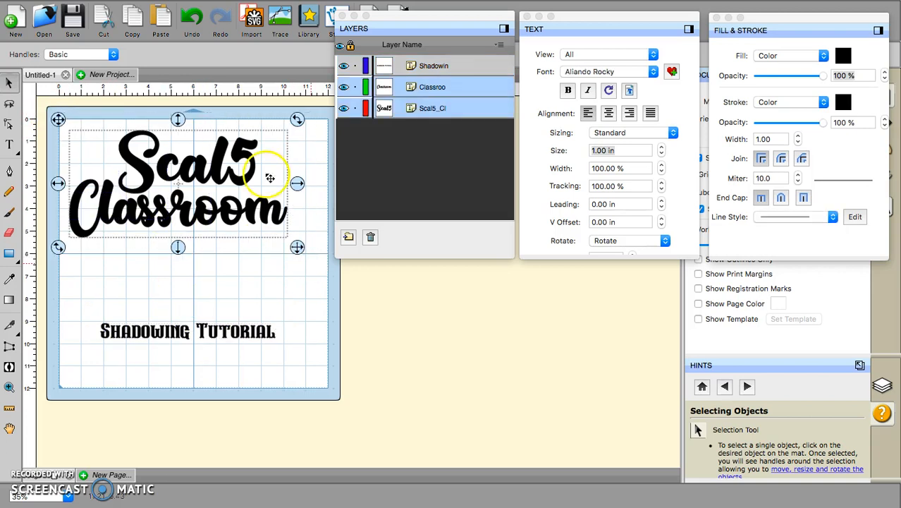
{"action": "left_click", "coordinate": [192, 7]}
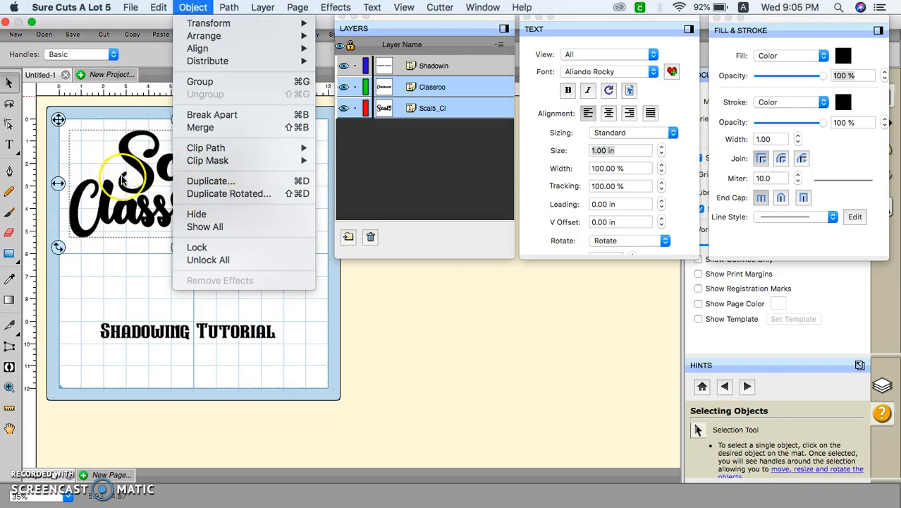
{"action": "mouse_move", "coordinate": [192, 48]}
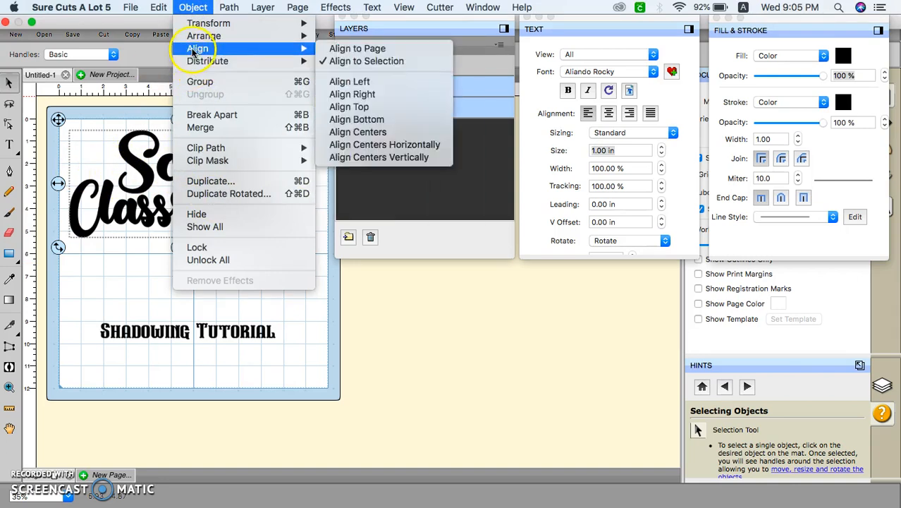
{"action": "left_click", "coordinate": [196, 84]}
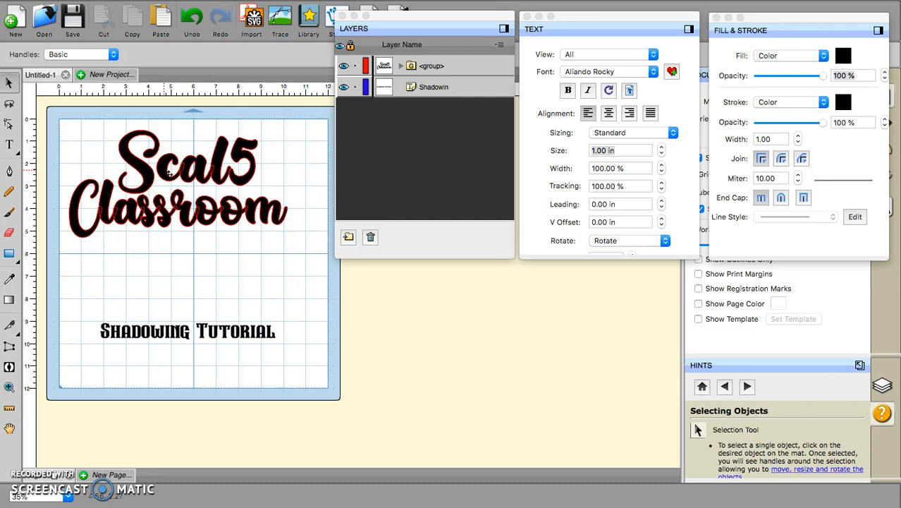
{"action": "left_click", "coordinate": [169, 174]}
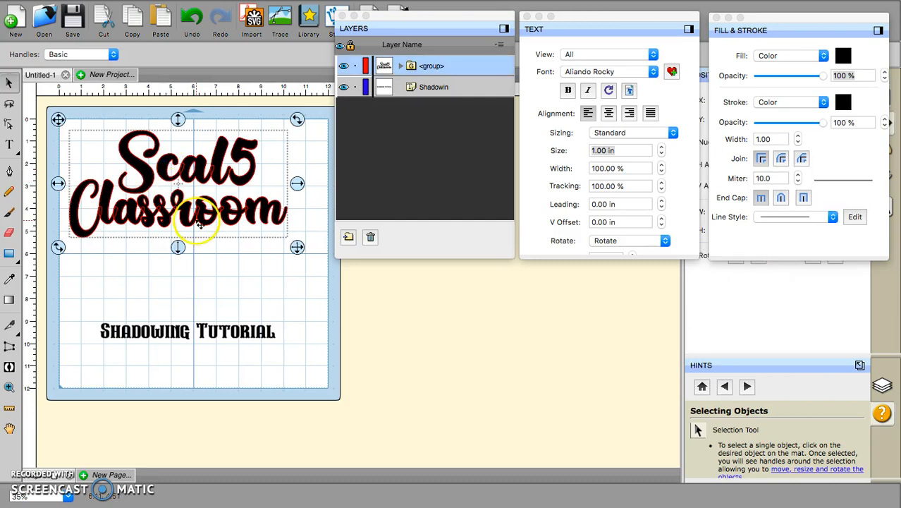
{"action": "left_click", "coordinate": [222, 275]}
{"action": "left_click", "coordinate": [10, 83]}
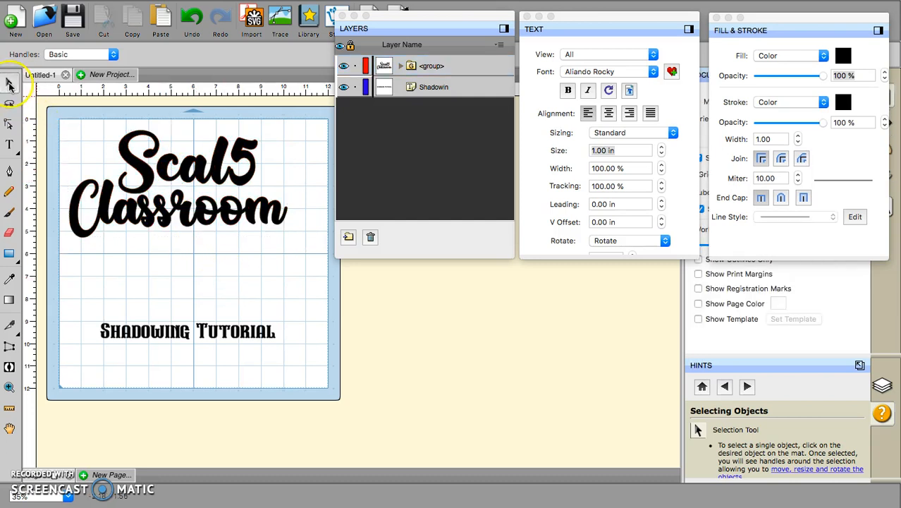
Open the shadow layer settings for the grouped "Scal5 Classroom" text
{"action": "right_click", "coordinate": [166, 171]}
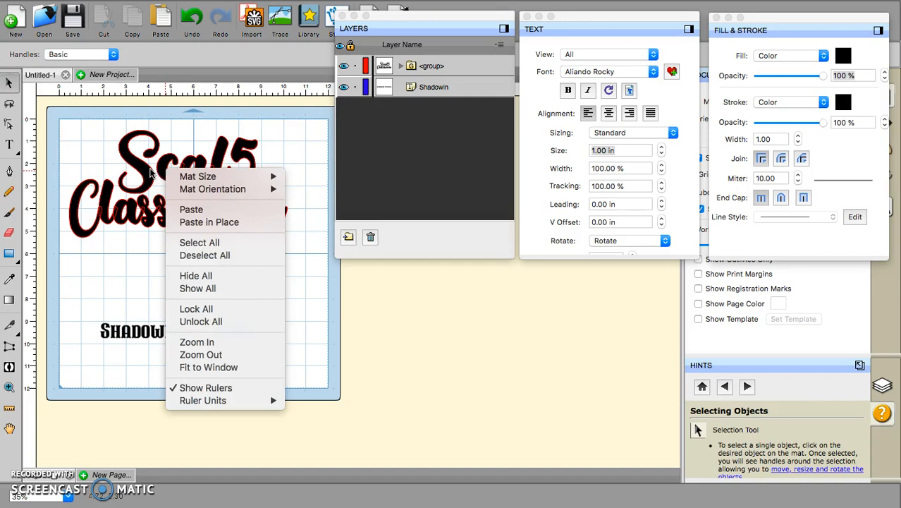
{"action": "left_click", "coordinate": [150, 172]}
{"action": "left_click", "coordinate": [150, 172]}
{"action": "left_click", "coordinate": [150, 172]}
{"action": "right_click", "coordinate": [150, 172]}
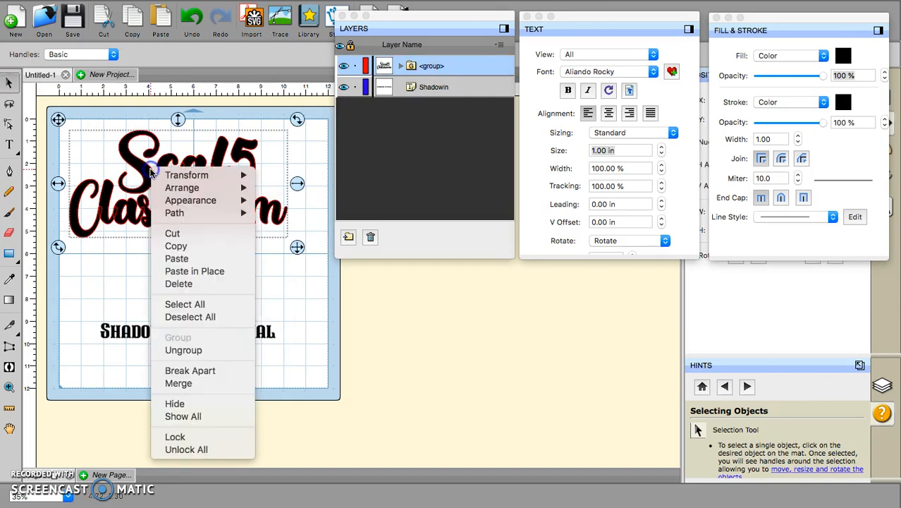
{"action": "left_click", "coordinate": [176, 203]}
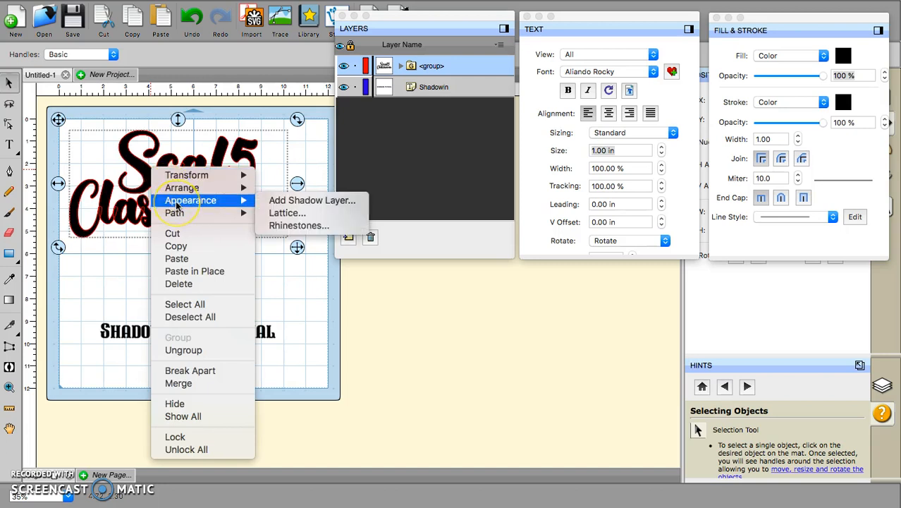
{"action": "left_click", "coordinate": [286, 203]}
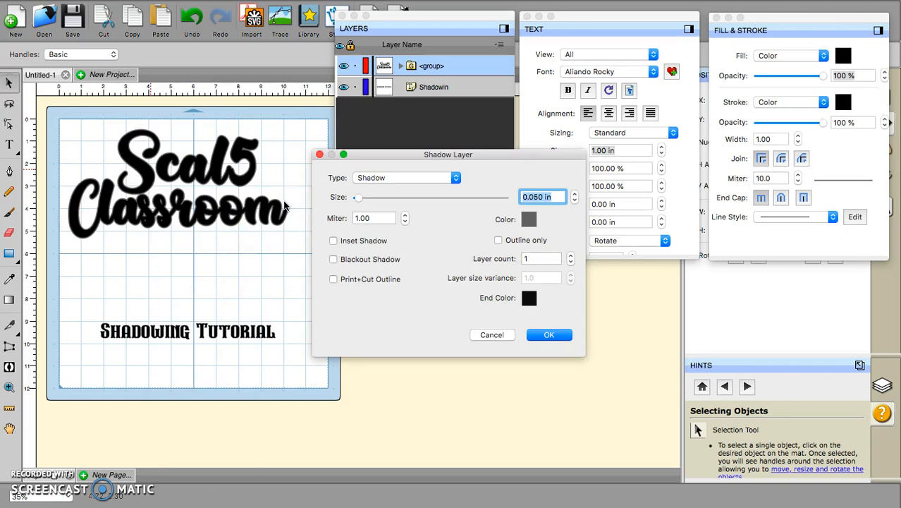
Set the shadow colour to red (FF0000)
{"action": "left_click", "coordinate": [529, 222]}
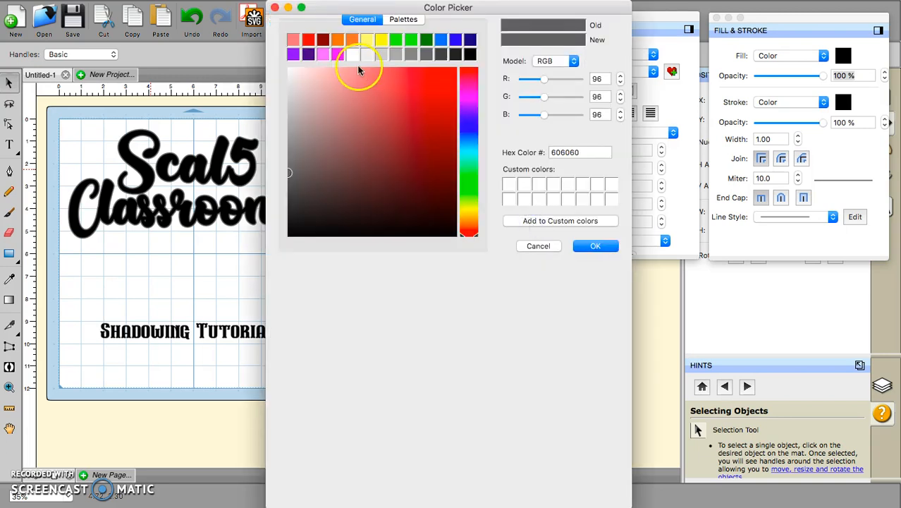
{"action": "left_click", "coordinate": [308, 41]}
{"action": "left_click", "coordinate": [592, 248]}
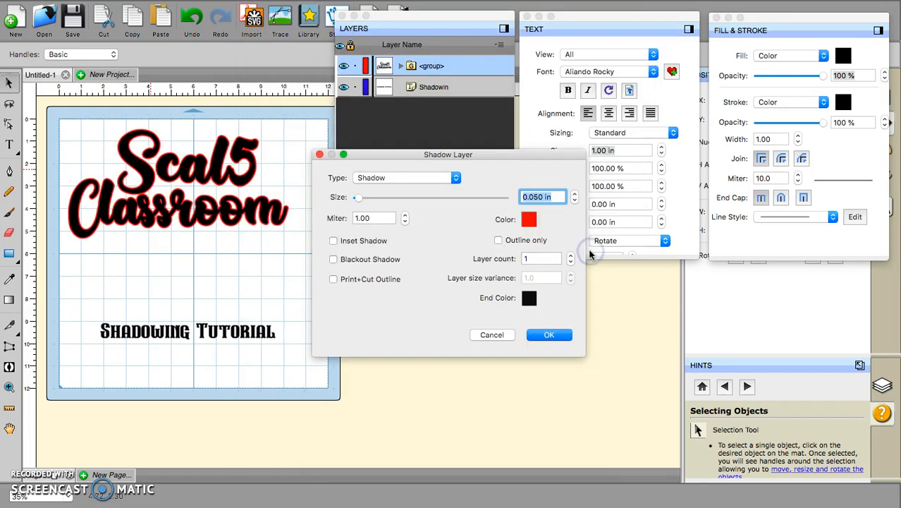
Set the shadow to a layer count of 2 with a layer size variance of 2
{"action": "left_click", "coordinate": [570, 256]}
{"action": "double_click", "coordinate": [532, 278]}
{"action": "type", "text": "2"}
Set the shadow's end colour to white (FFFFFF)
{"action": "left_click", "coordinate": [528, 297]}
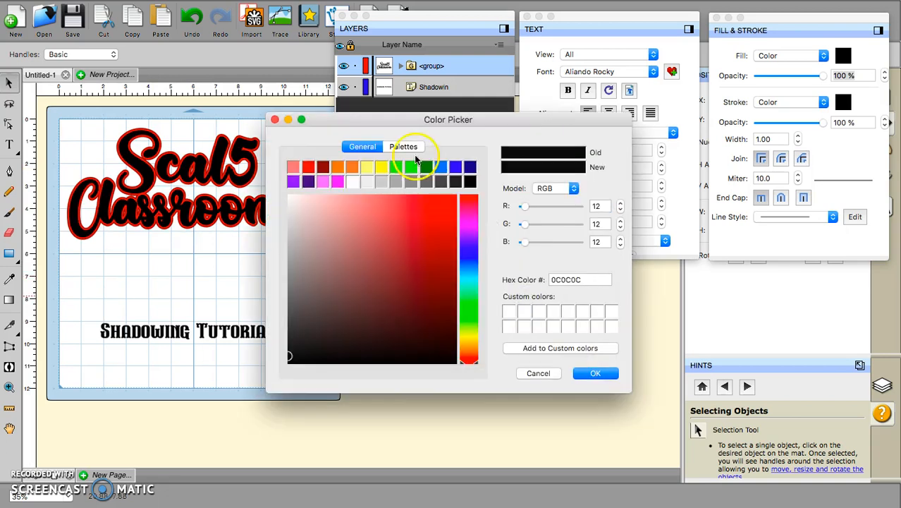
{"action": "left_click", "coordinate": [353, 182]}
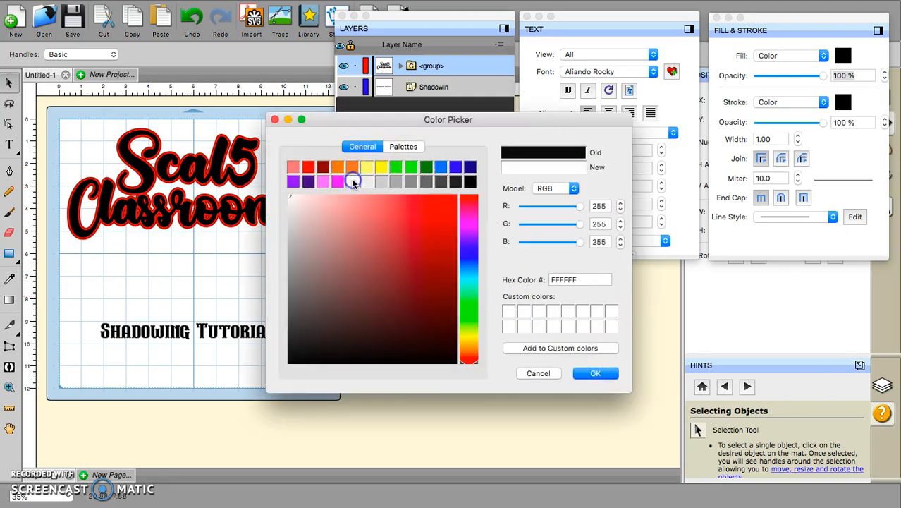
{"action": "left_click", "coordinate": [596, 373]}
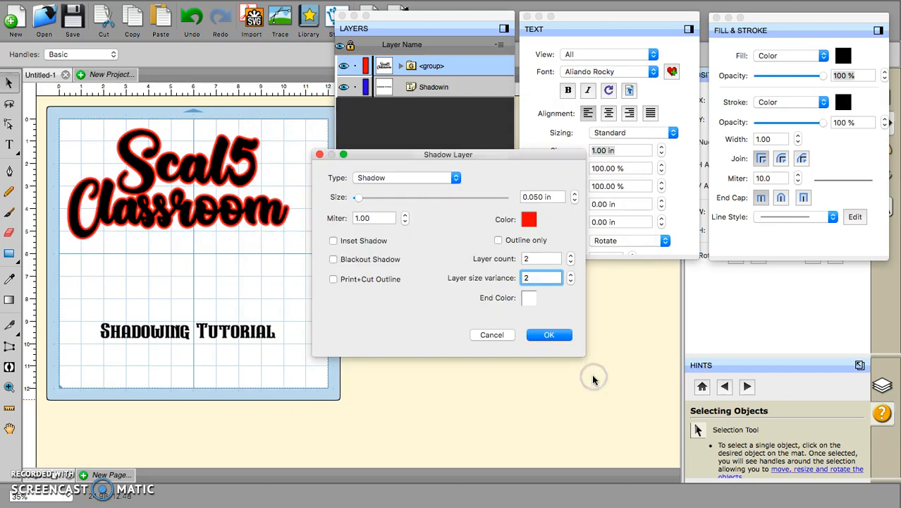
Set the shadow colour to white (FFFFFF) and its end colour to red (FF0000)
{"action": "left_click", "coordinate": [529, 219]}
{"action": "left_click", "coordinate": [352, 181]}
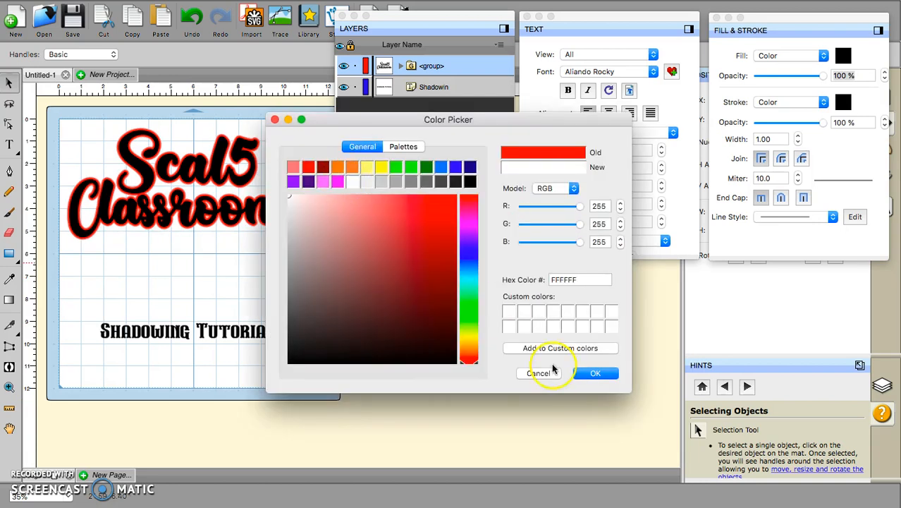
{"action": "left_click", "coordinate": [592, 373]}
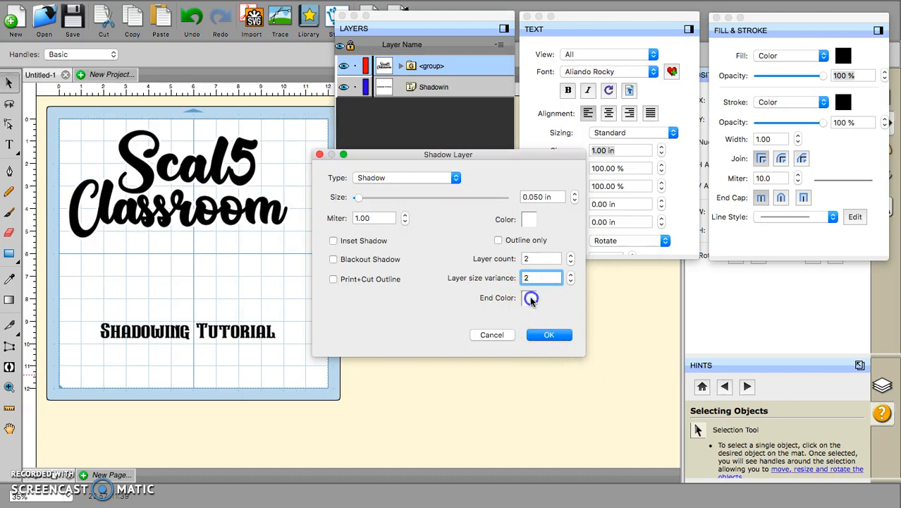
{"action": "left_click", "coordinate": [529, 298]}
{"action": "left_click", "coordinate": [308, 166]}
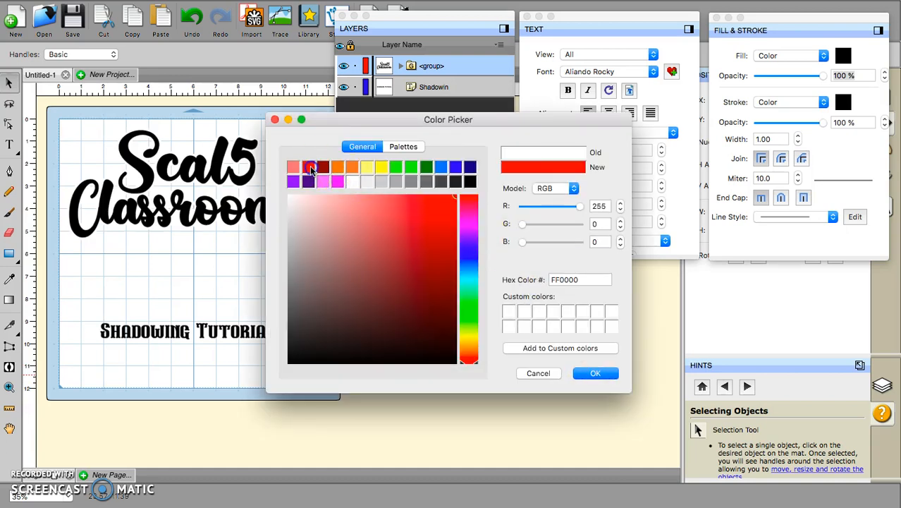
{"action": "left_click", "coordinate": [599, 375]}
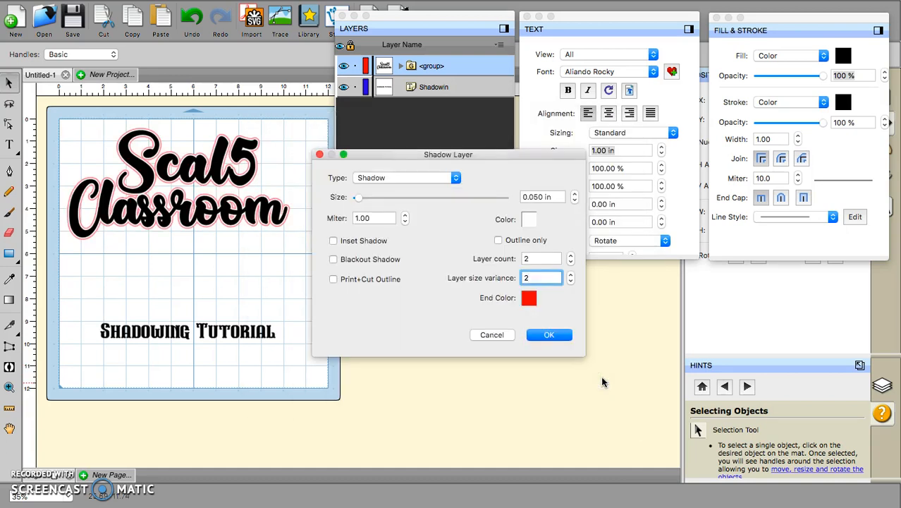
Set the shadow colour to blue, keeping the red end colour, and apply the two-layer shadow to the grouped title
{"action": "left_click", "coordinate": [530, 317]}
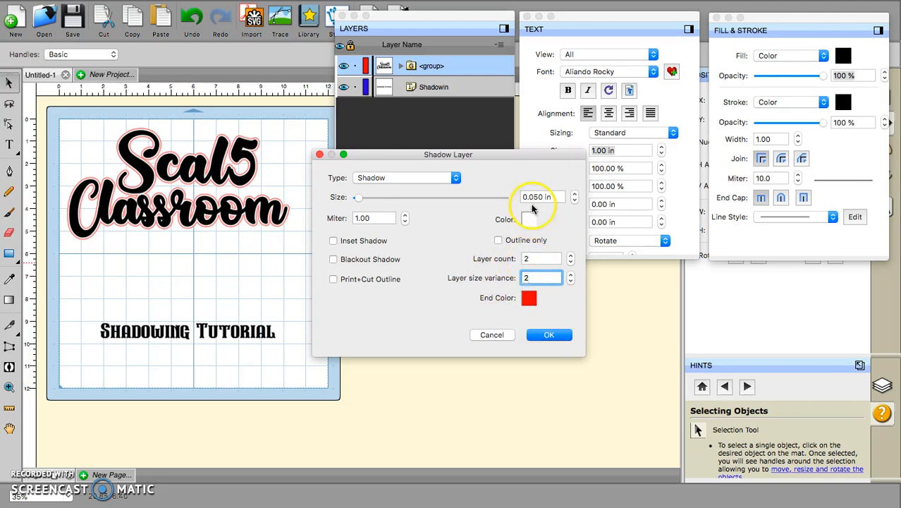
{"action": "left_click", "coordinate": [530, 220]}
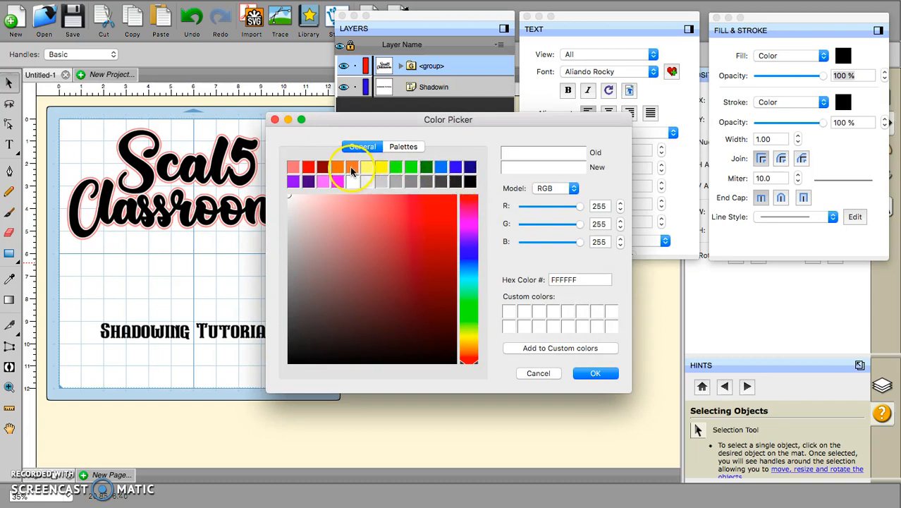
{"action": "left_click", "coordinate": [455, 167]}
{"action": "left_click", "coordinate": [603, 374]}
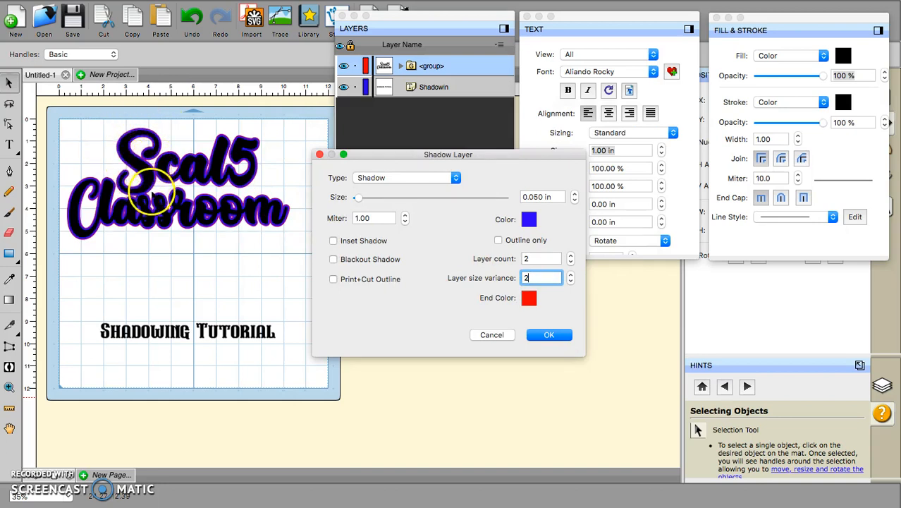
{"action": "left_click", "coordinate": [547, 336]}
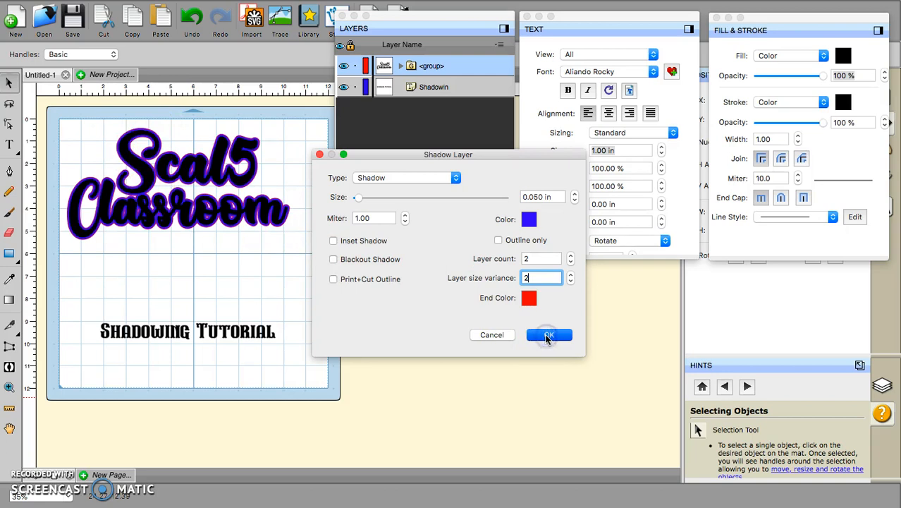
{"action": "left_click", "coordinate": [564, 336]}
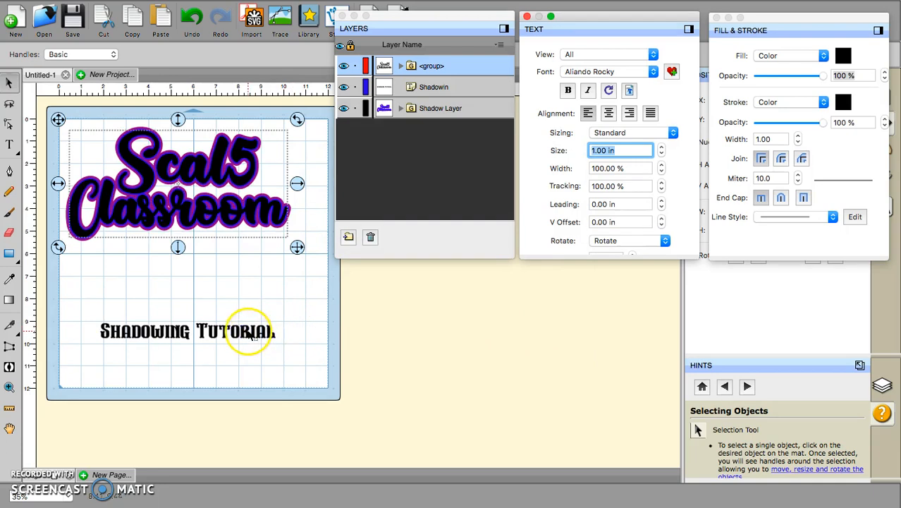
Move the "Shadowing Tutorial" text up so it sits directly beneath the word "Classroom"
{"action": "left_click_drag", "start_coordinate": [248, 332], "coordinate": [243, 224]}
{"action": "left_click", "coordinate": [259, 288]}
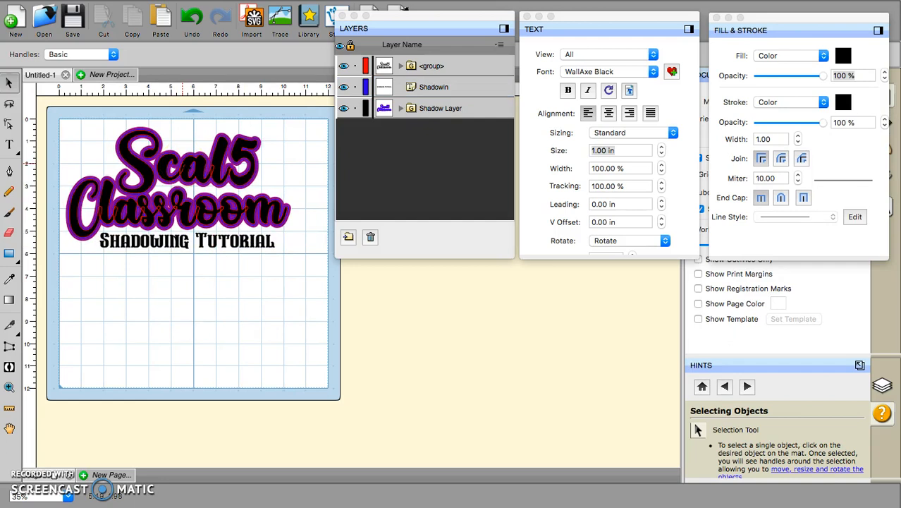
{"action": "left_click_drag", "start_coordinate": [54, 113], "coordinate": [306, 280]}
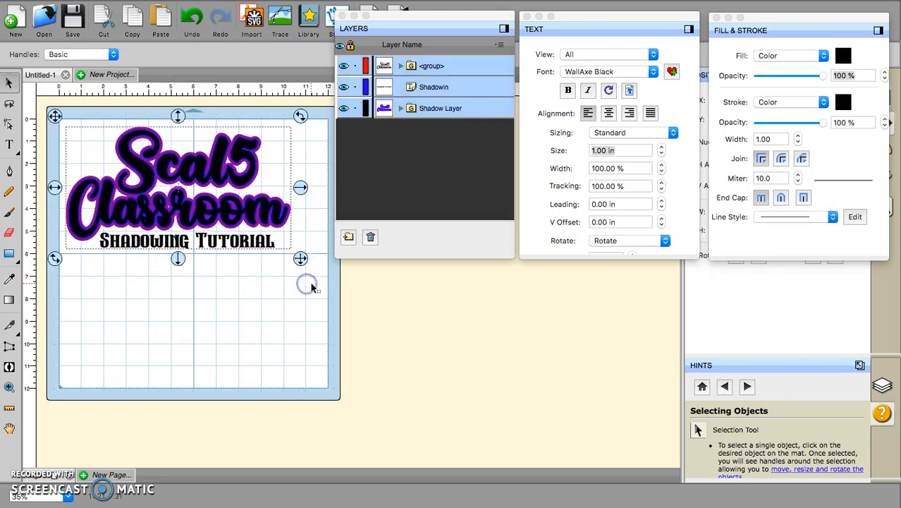
{"action": "left_click", "coordinate": [248, 283]}
Export the whole design to the Desktop as an SVG named "Scal5 S.T", with selection only and Design Space compatible enabled
{"action": "left_click", "coordinate": [185, 9]}
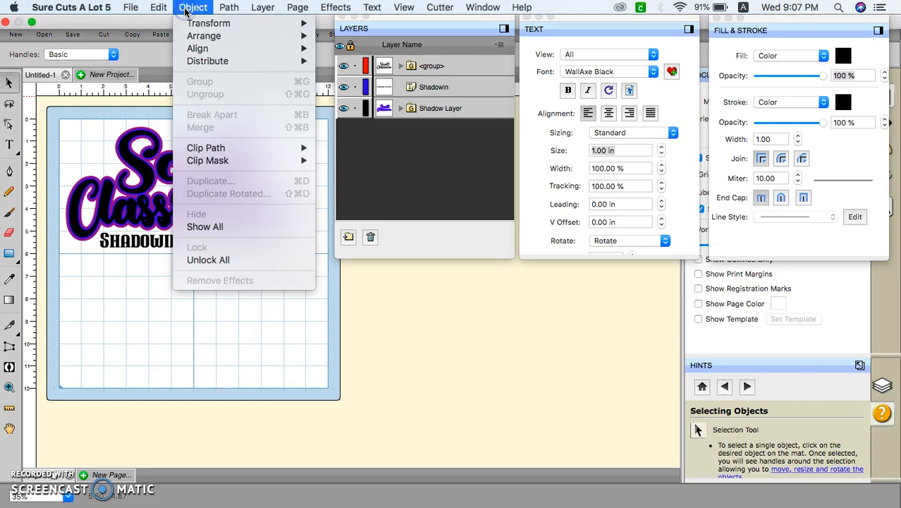
{"action": "left_click", "coordinate": [160, 9]}
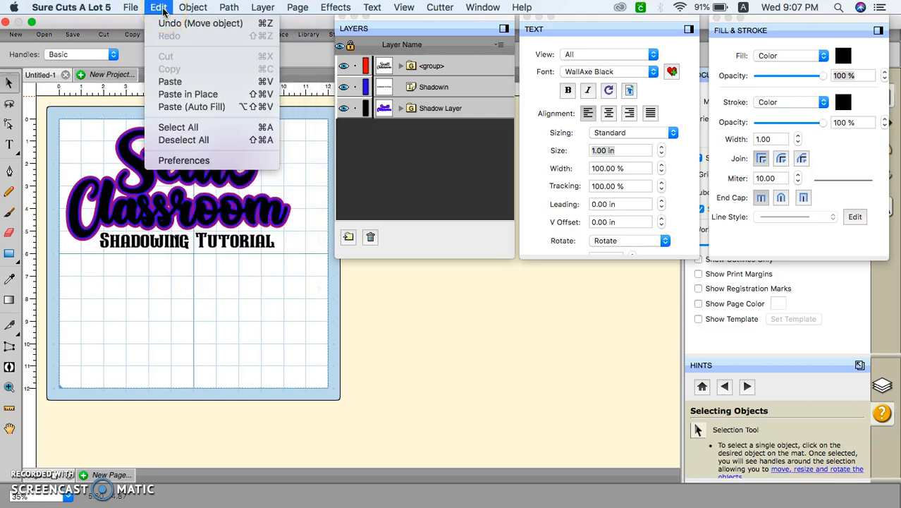
{"action": "left_click", "coordinate": [176, 128]}
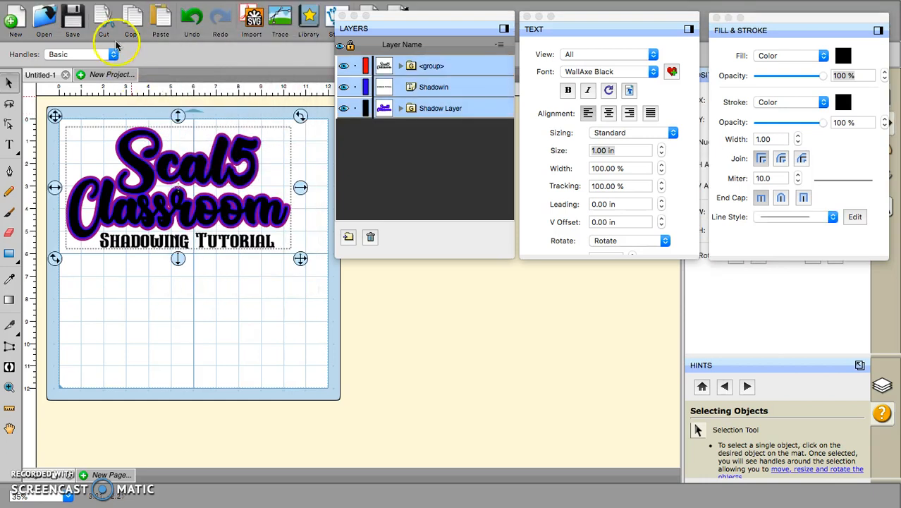
{"action": "left_click", "coordinate": [118, 9]}
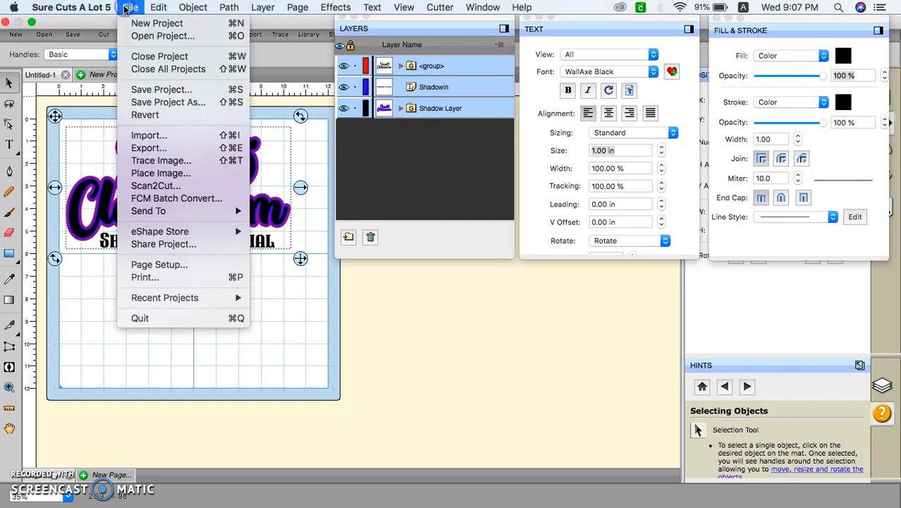
{"action": "left_click", "coordinate": [148, 148]}
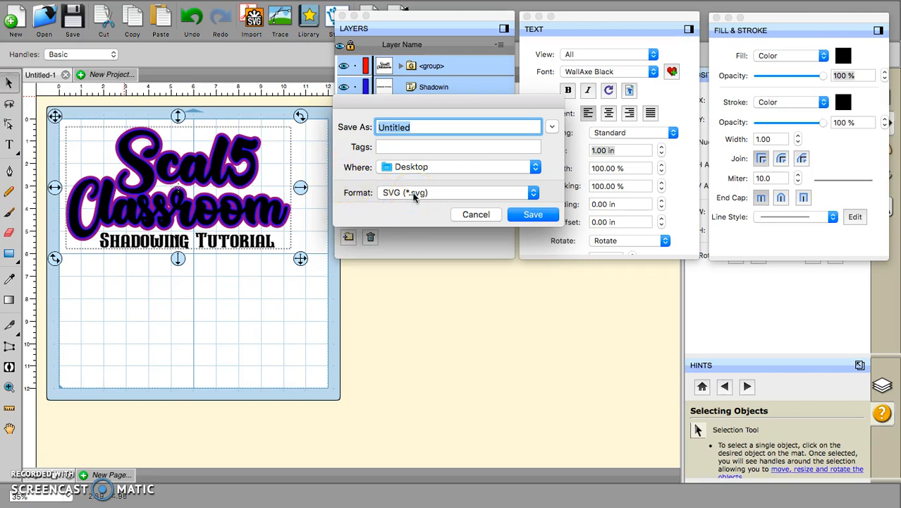
{"action": "type", "text": "Scal5 S.T"}
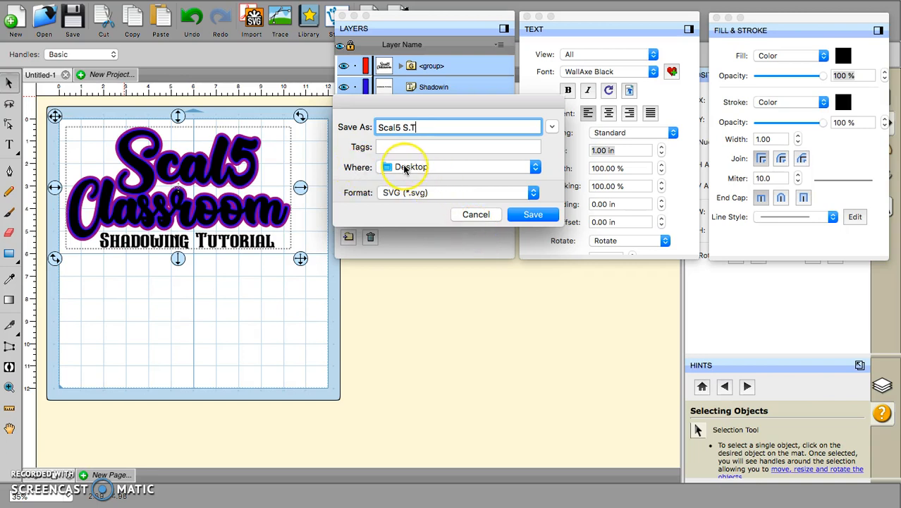
{"action": "left_click", "coordinate": [530, 216]}
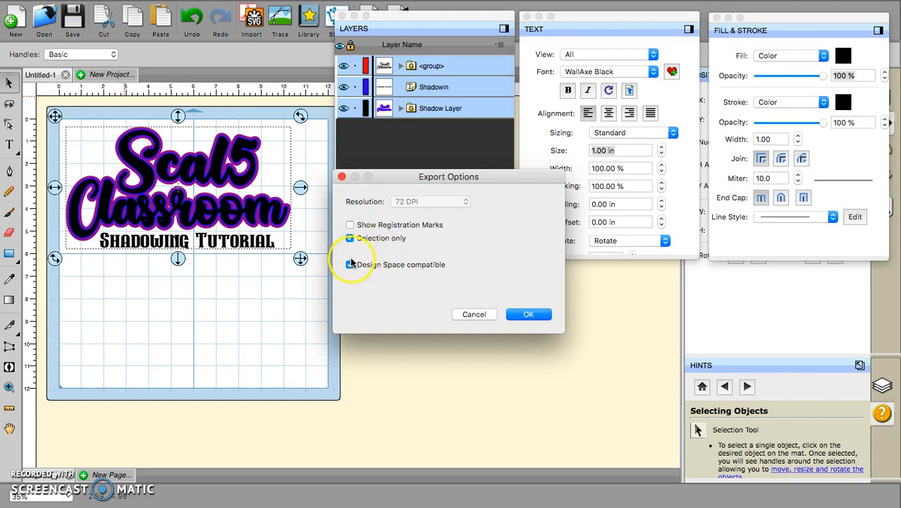
{"action": "left_click", "coordinate": [527, 314]}
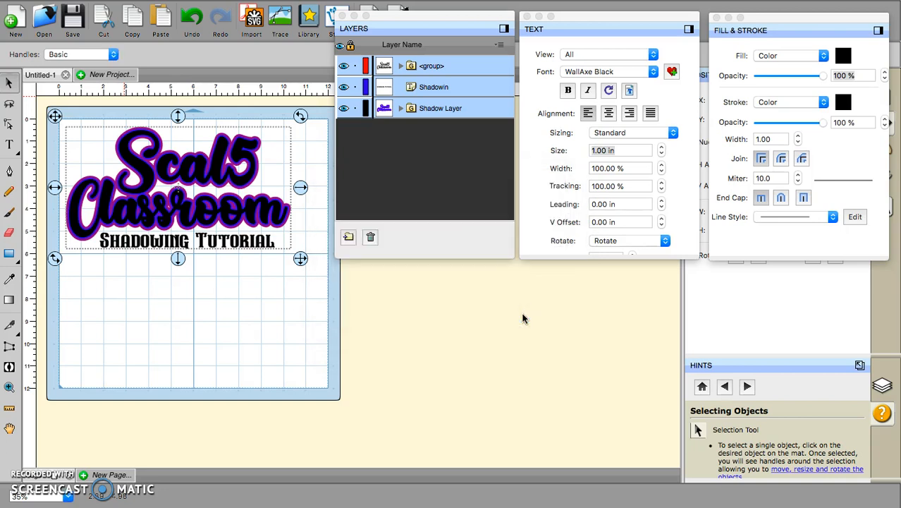
Minimize Sure Cuts A Lot 5 and switch to Cricut Design Space in Google Chrome, shown full screen
{"action": "mouse_move", "coordinate": [36, 4]}
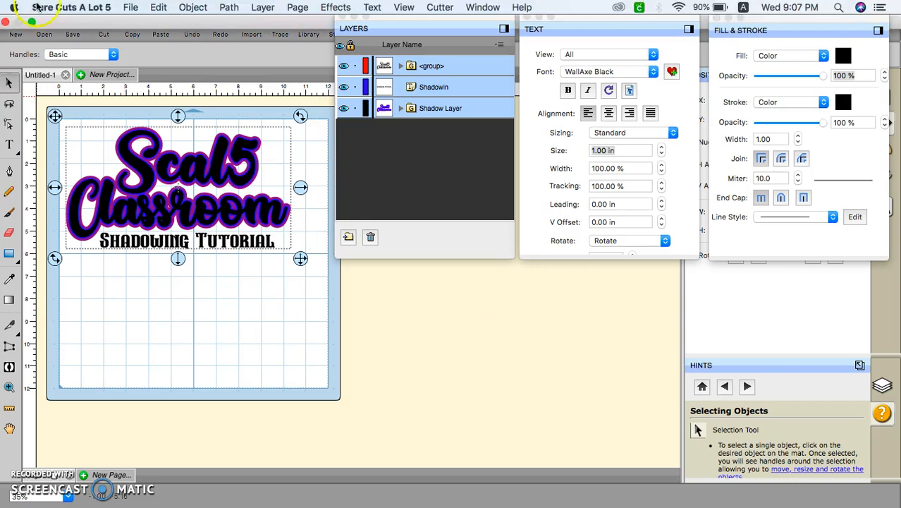
{"action": "left_click", "coordinate": [31, 23]}
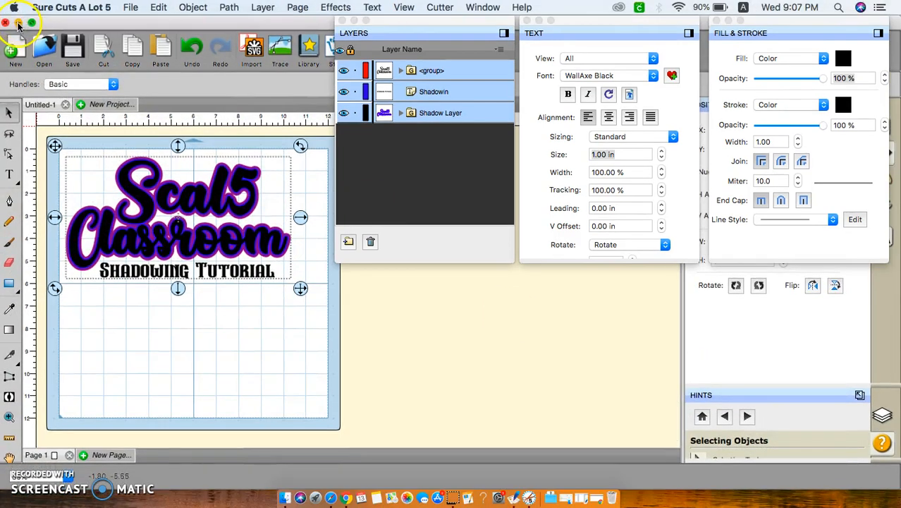
{"action": "left_click", "coordinate": [19, 23]}
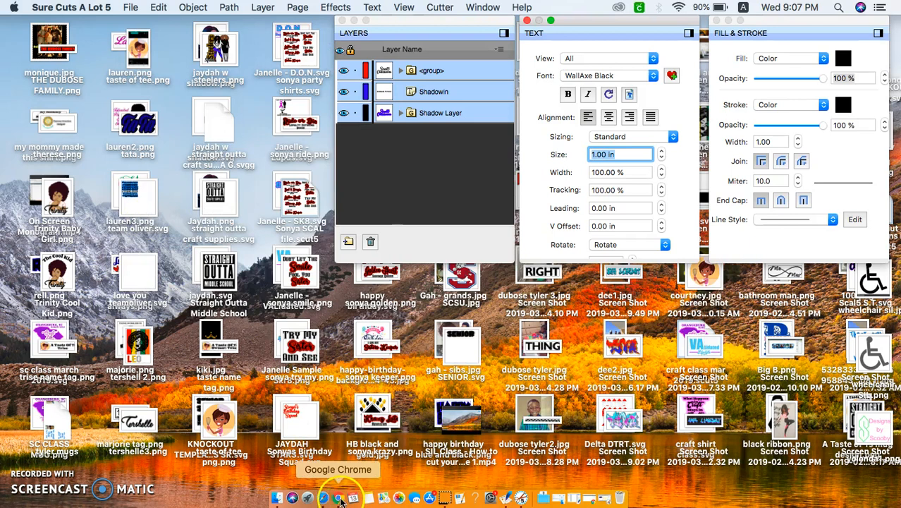
{"action": "left_click", "coordinate": [339, 497]}
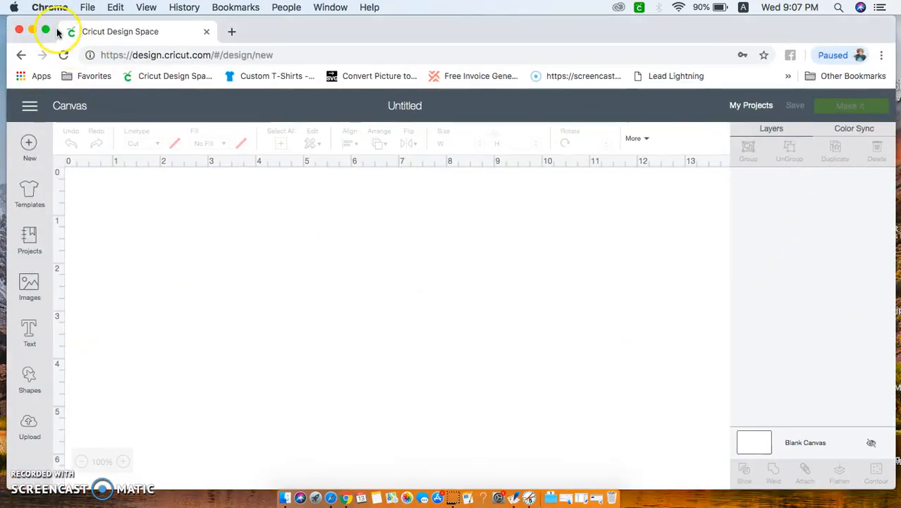
{"action": "left_click", "coordinate": [46, 31]}
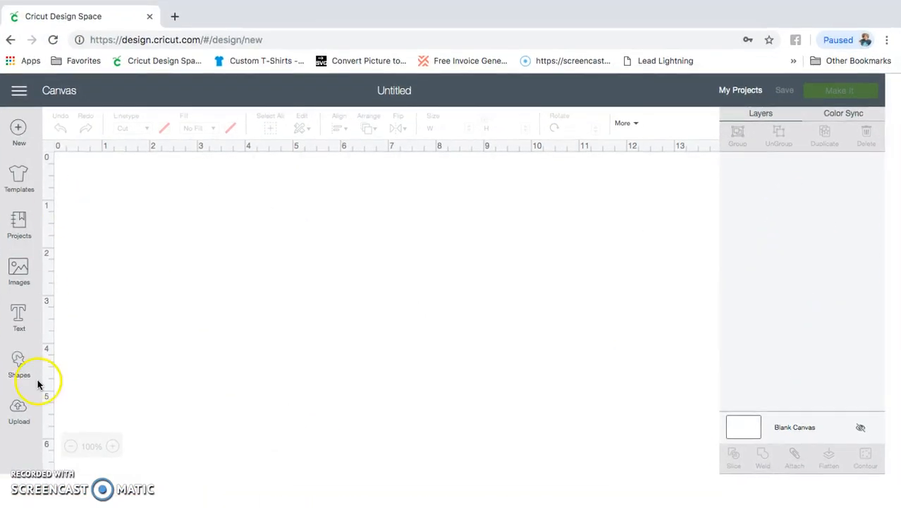
Upload the image file Scal5 S.T.svg from the Desktop and save it under the name "Scal5 S.T"
{"action": "left_click", "coordinate": [19, 407]}
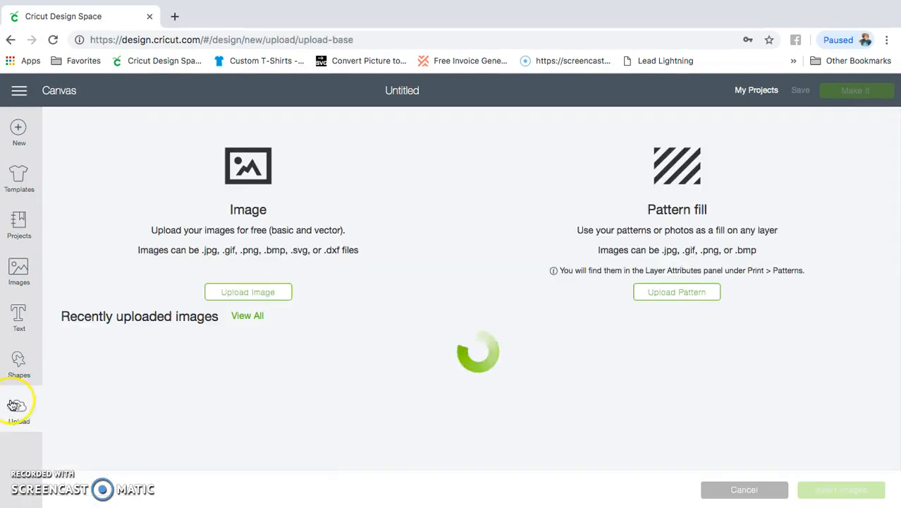
{"action": "left_click", "coordinate": [234, 294]}
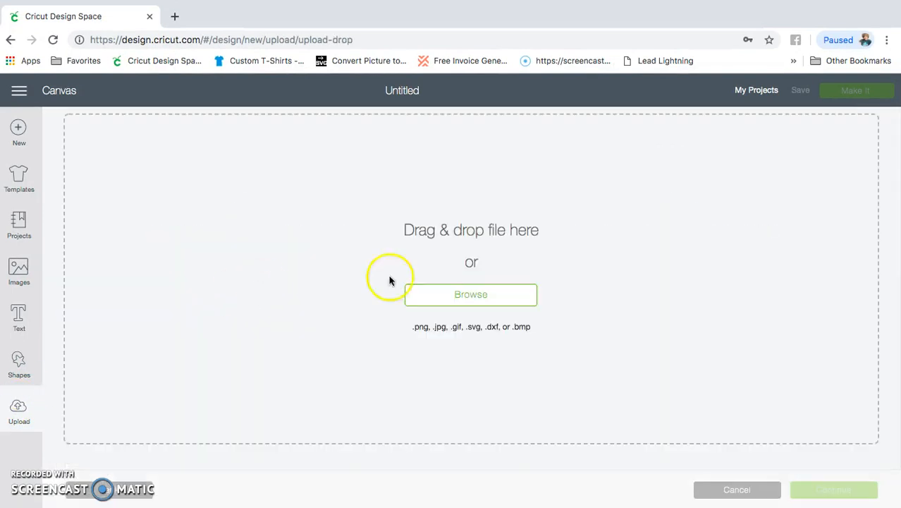
{"action": "left_click", "coordinate": [449, 302]}
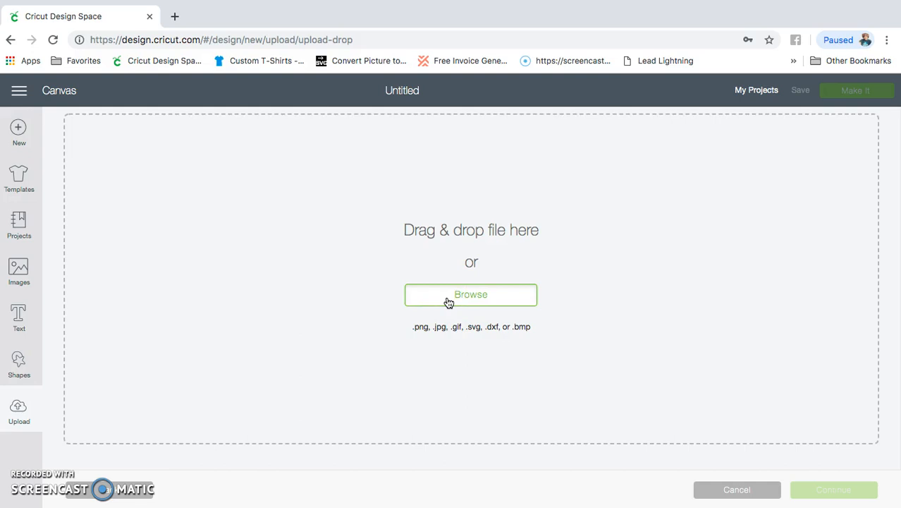
{"action": "left_click", "coordinate": [449, 302]}
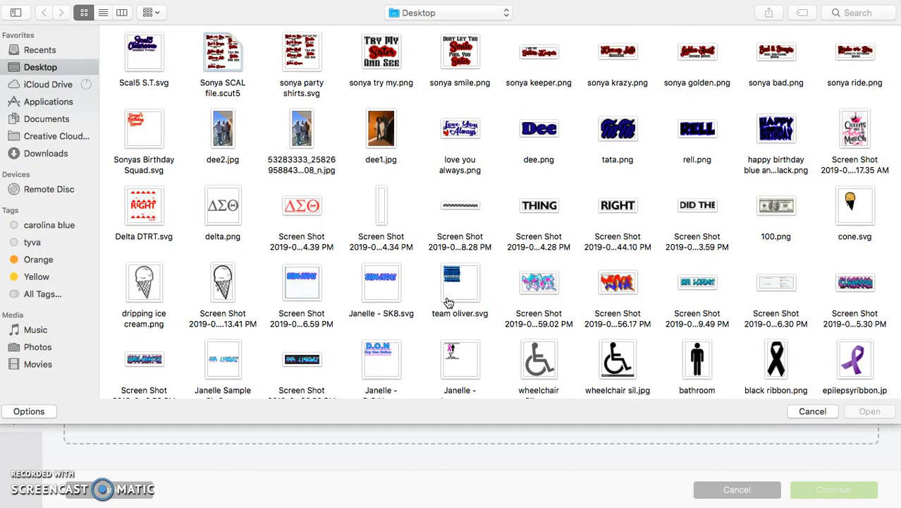
{"action": "left_click", "coordinate": [145, 46]}
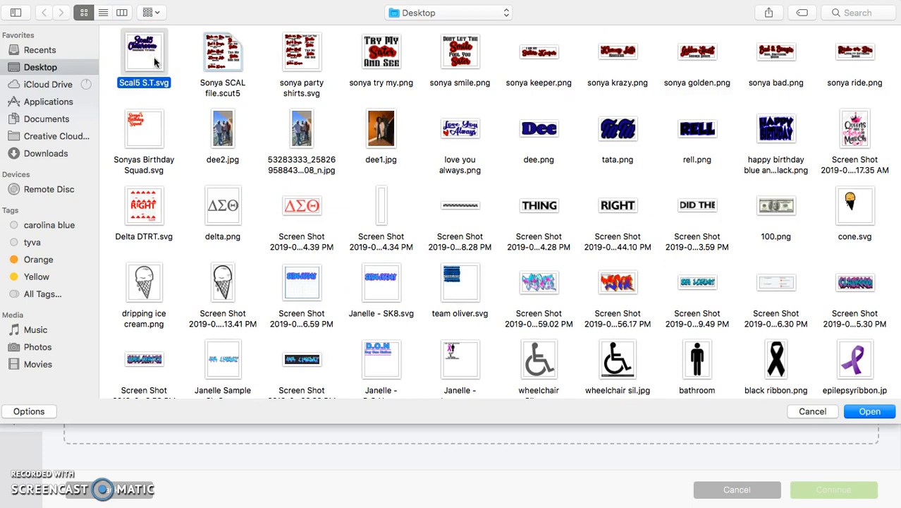
{"action": "left_click", "coordinate": [876, 417]}
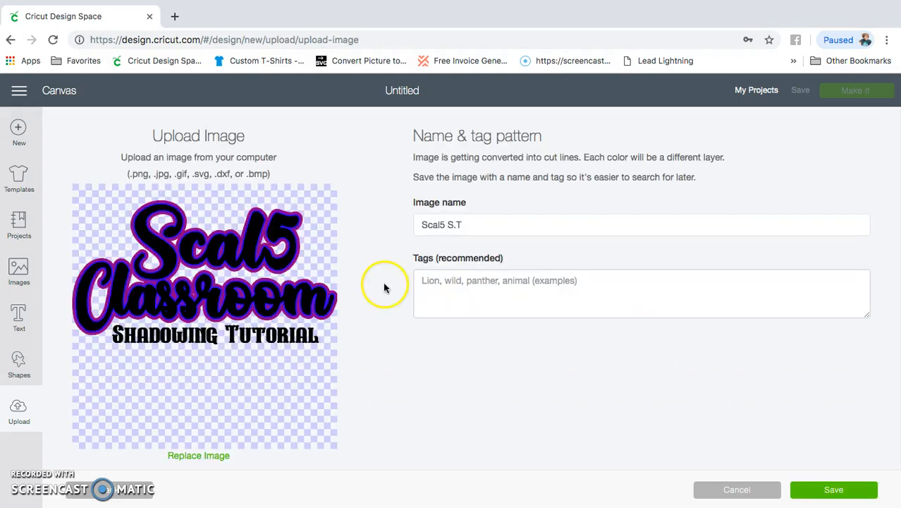
{"action": "left_click", "coordinate": [835, 490]}
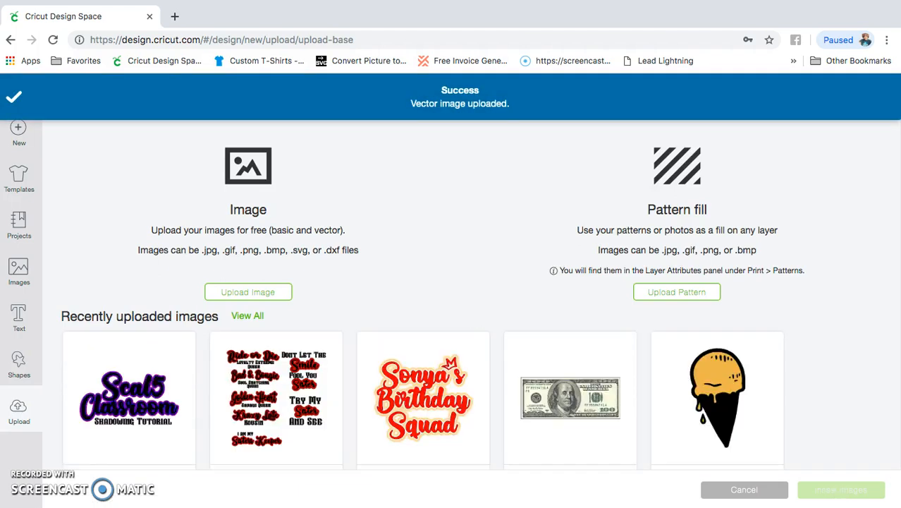
Insert the uploaded "Scal5 S.T" image on the canvas and move it to about X 1.9, Y 0.75
{"action": "left_click", "coordinate": [143, 386]}
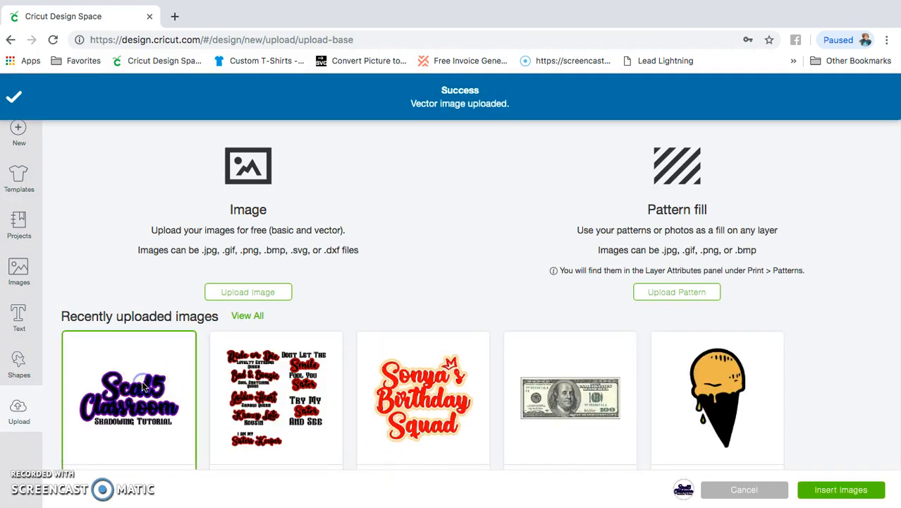
{"action": "left_click", "coordinate": [839, 489]}
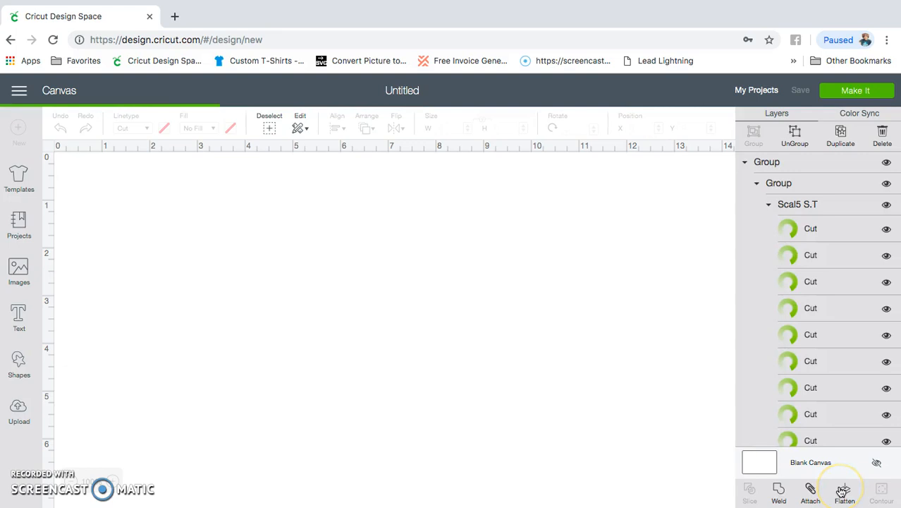
{"action": "scroll", "coordinate": [798, 338], "scroll_direction": "down", "scroll_amount": 3}
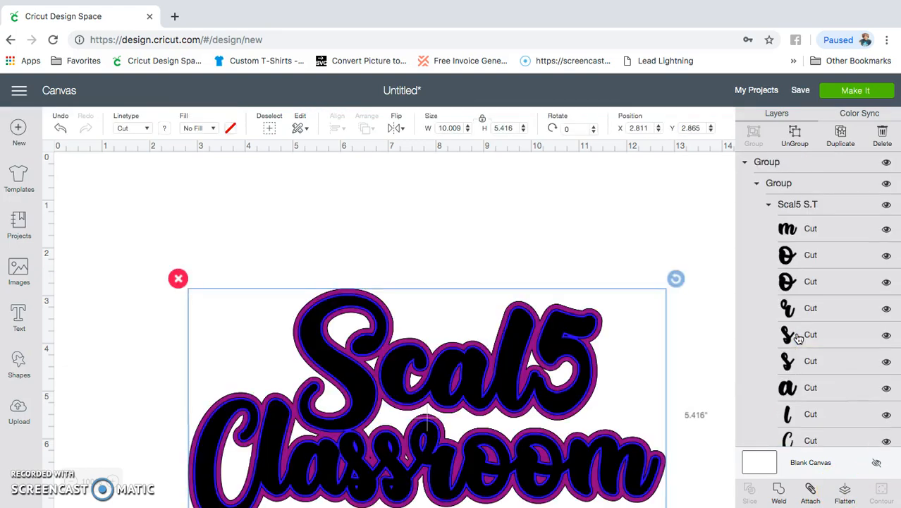
{"action": "left_click_drag", "start_coordinate": [509, 360], "coordinate": [460, 254]}
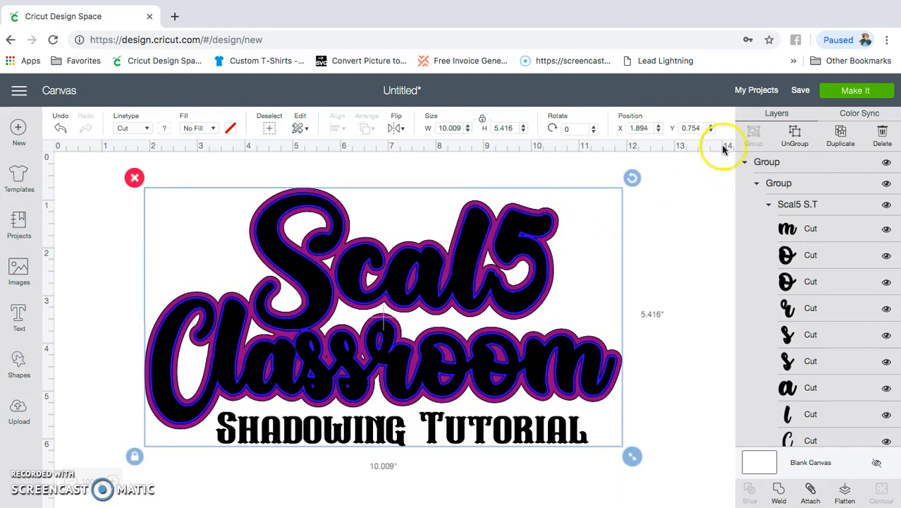
Ungroup the inserted design and select the black "Scal5 Classroom" lettering
{"action": "left_click", "coordinate": [795, 137]}
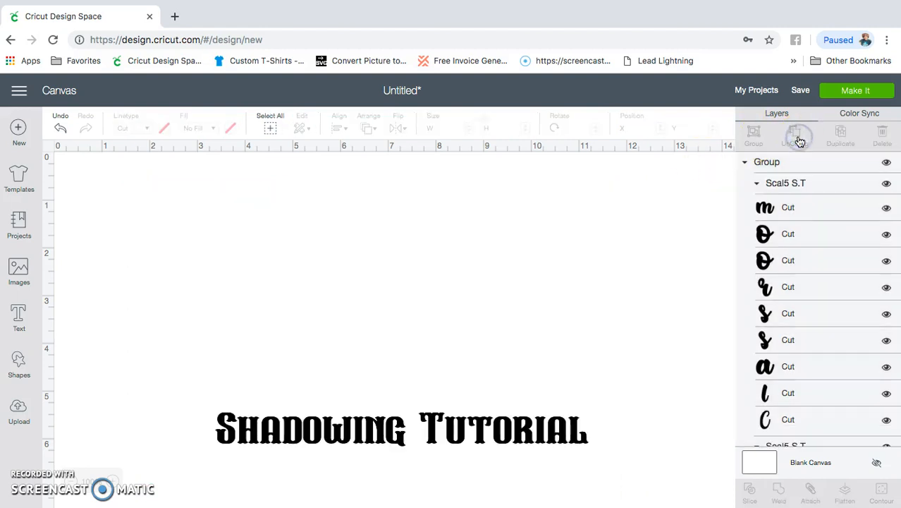
{"action": "left_click", "coordinate": [539, 274]}
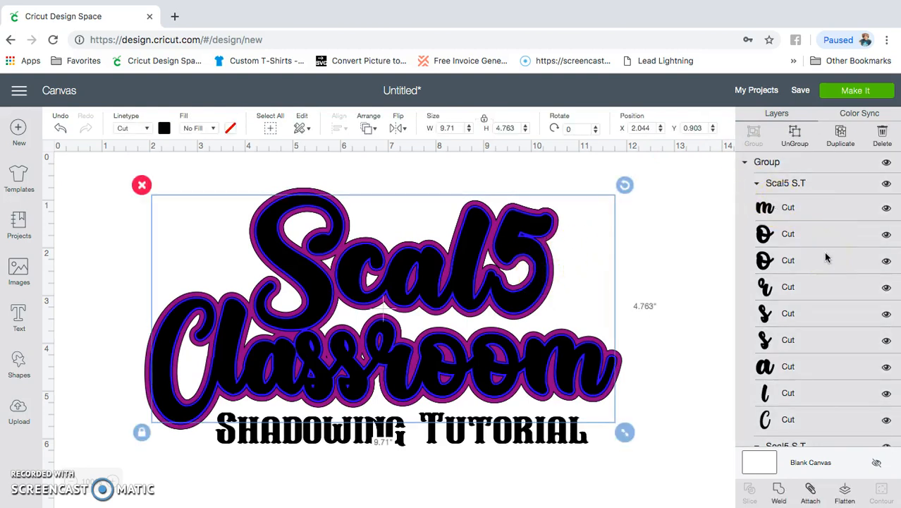
{"action": "scroll", "coordinate": [826, 257], "scroll_direction": "down", "scroll_amount": 15}
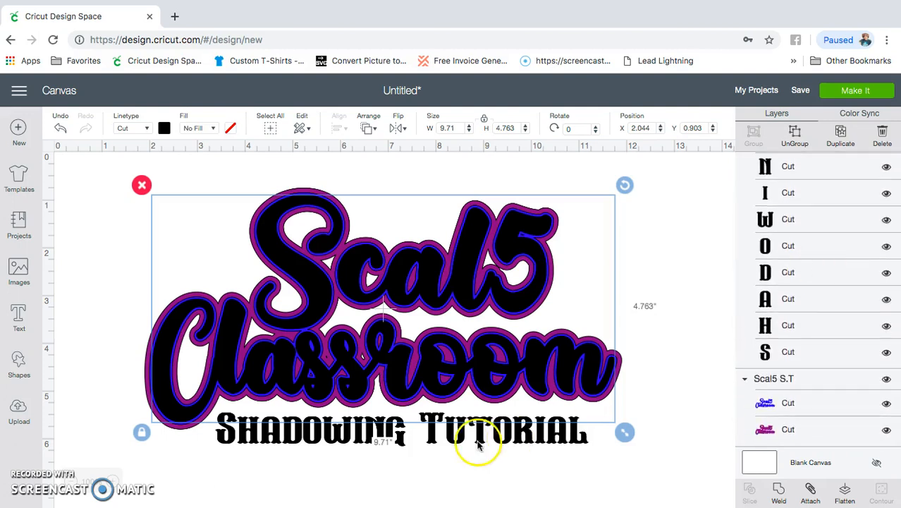
{"action": "left_click", "coordinate": [811, 351]}
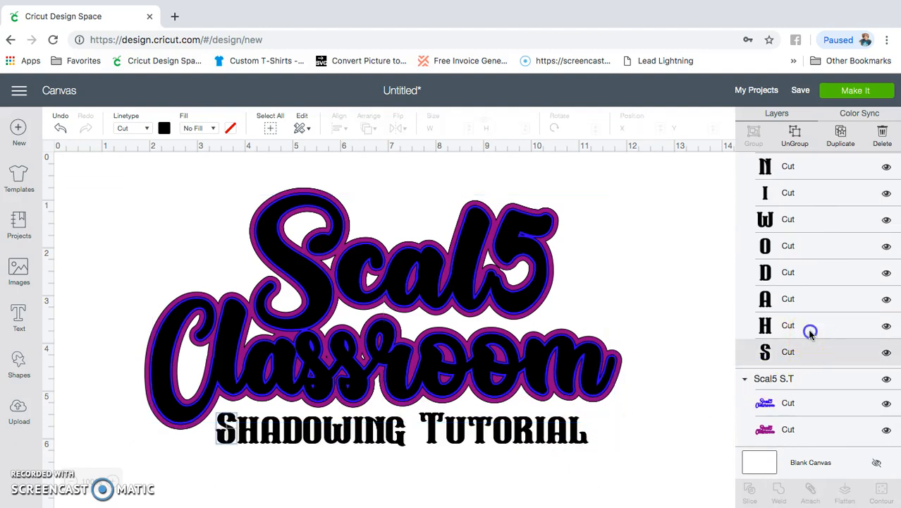
{"action": "left_click", "coordinate": [809, 328], "text": "shift"}
{"action": "left_click", "coordinate": [802, 302], "text": "shift"}
{"action": "left_click", "coordinate": [800, 274], "text": "shift"}
{"action": "left_click", "coordinate": [800, 248], "text": "shift"}
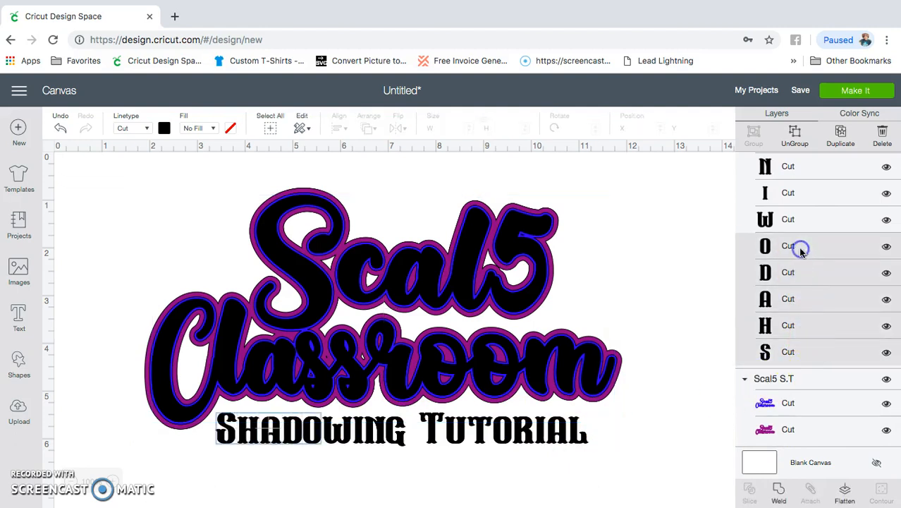
{"action": "scroll", "coordinate": [800, 251], "scroll_direction": "up", "scroll_amount": 5}
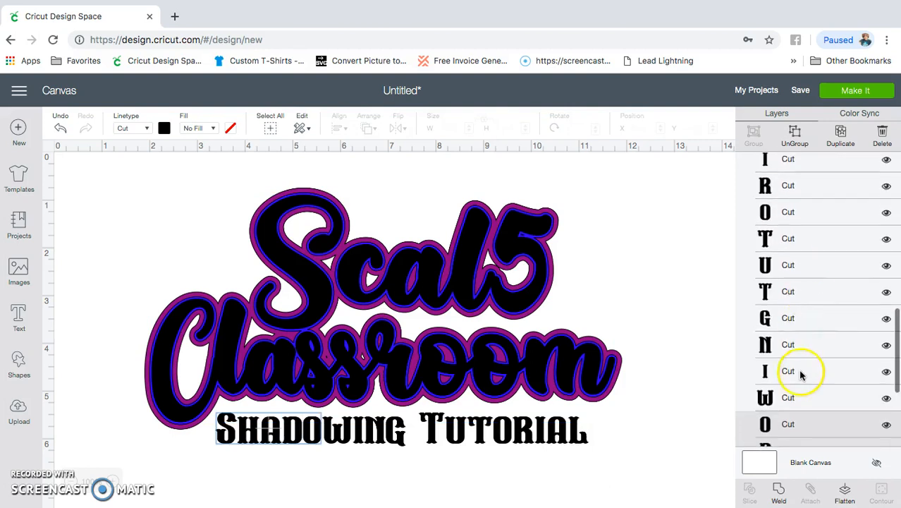
{"action": "left_click", "coordinate": [800, 399], "text": "shift"}
{"action": "left_click", "coordinate": [799, 372], "text": "shift"}
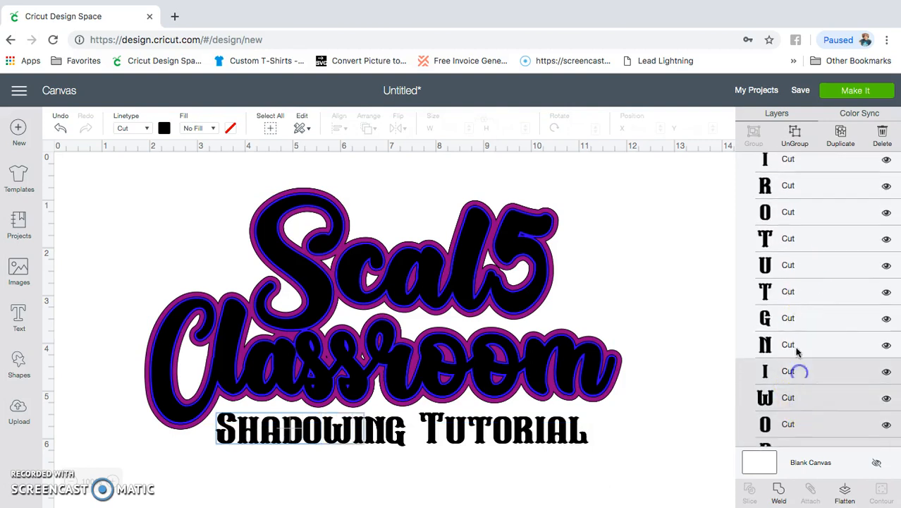
{"action": "left_click", "coordinate": [795, 341], "text": "shift"}
{"action": "left_click", "coordinate": [795, 317], "text": "shift"}
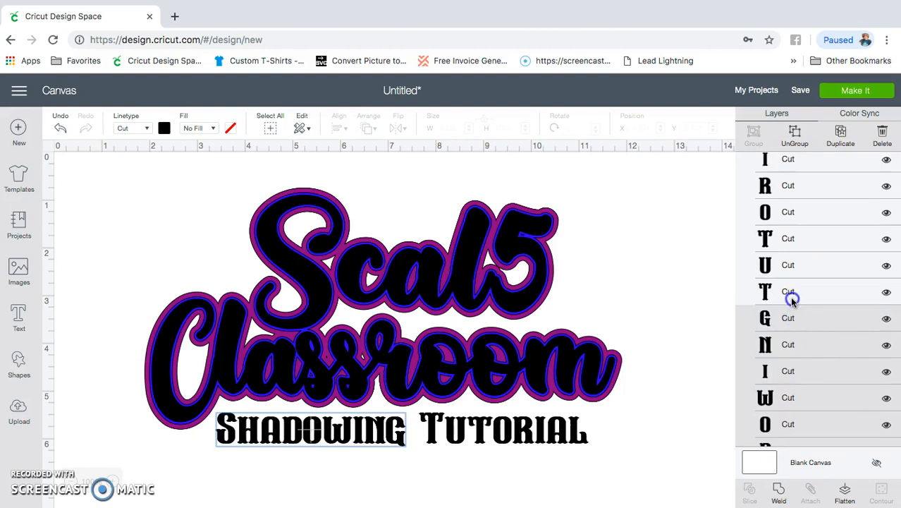
{"action": "left_click", "coordinate": [790, 294], "text": "shift"}
{"action": "left_click", "coordinate": [788, 261], "text": "shift"}
{"action": "left_click", "coordinate": [788, 236], "text": "shift"}
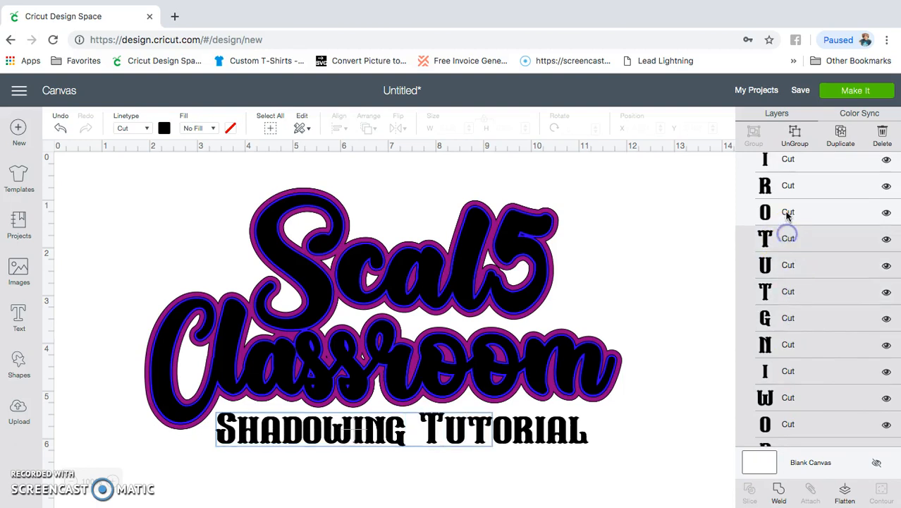
{"action": "left_click", "coordinate": [788, 214], "text": "shift"}
{"action": "scroll", "coordinate": [789, 232], "scroll_direction": "up", "scroll_amount": 3}
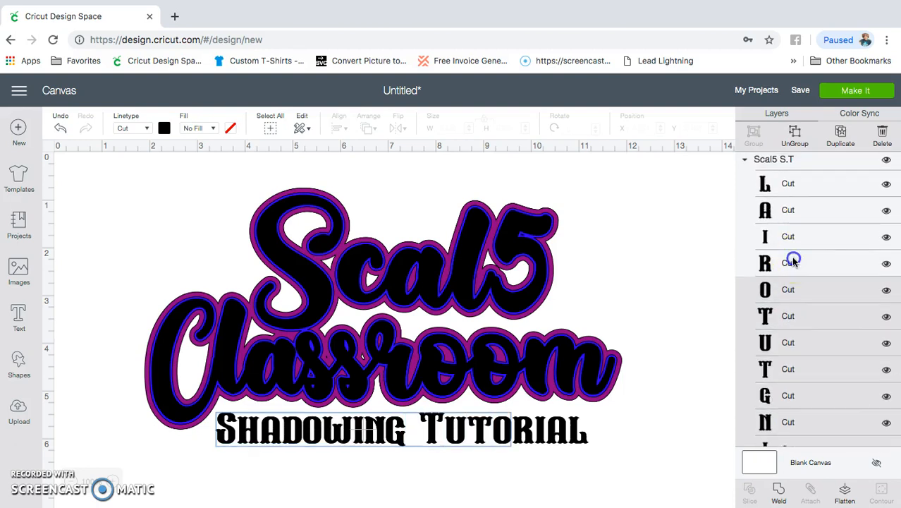
{"action": "left_click", "coordinate": [791, 241], "text": "shift"}
{"action": "left_click", "coordinate": [791, 210], "text": "shift"}
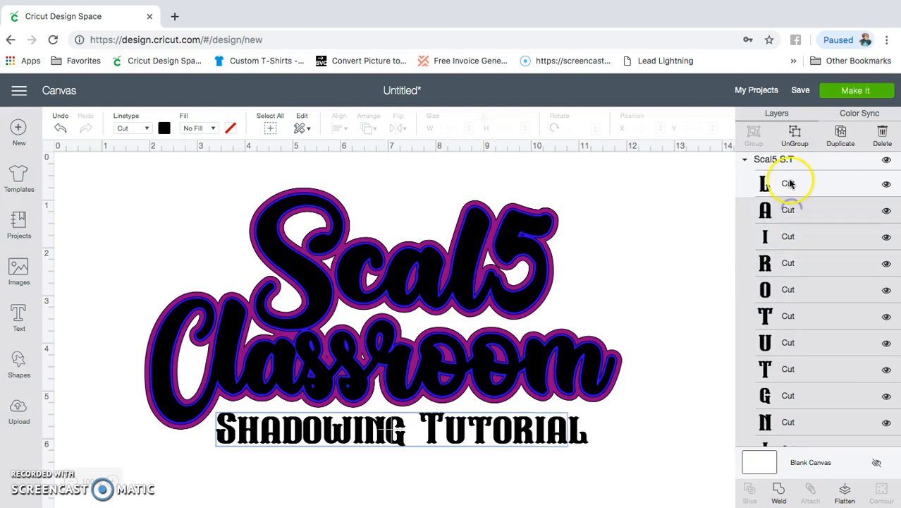
{"action": "left_click", "coordinate": [790, 182], "text": "shift"}
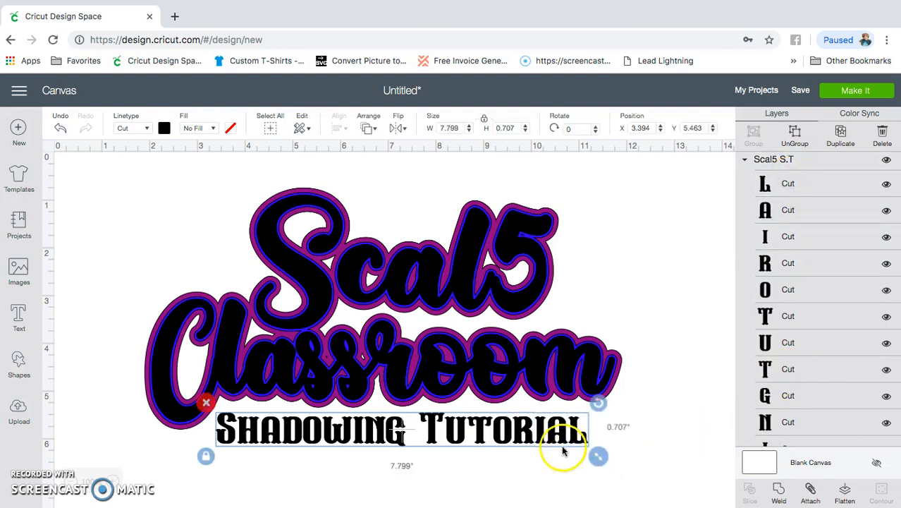
{"action": "left_click", "coordinate": [694, 459]}
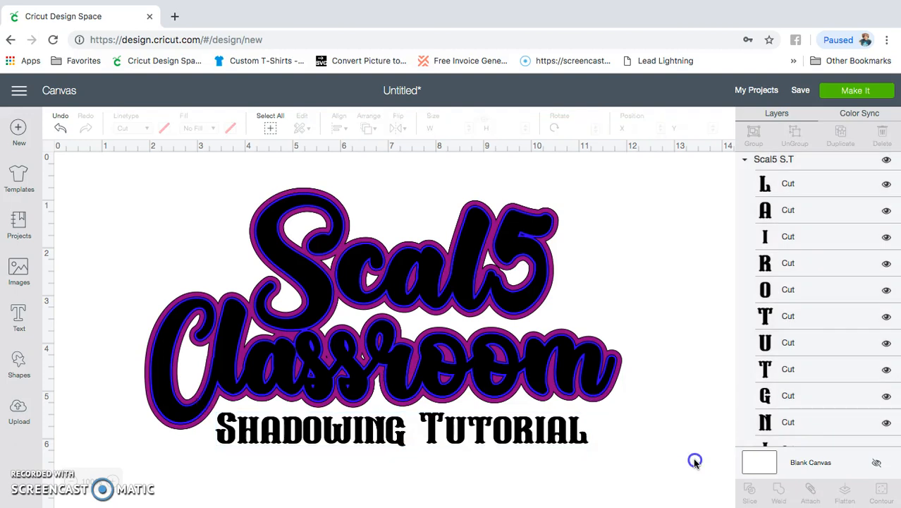
Select all the "Shadowing Tutorial" letters together and weld them into one layer
{"action": "left_click_drag", "start_coordinate": [620, 466], "coordinate": [219, 426]}
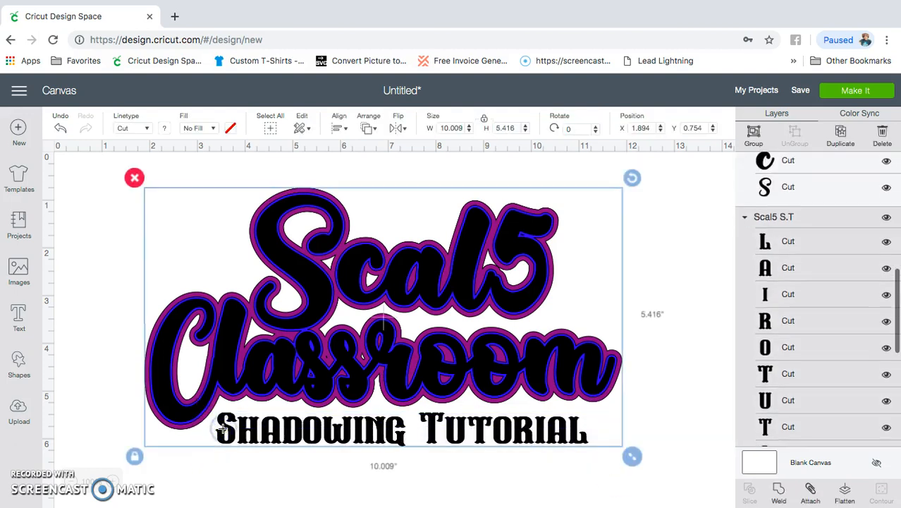
{"action": "left_click", "coordinate": [442, 387]}
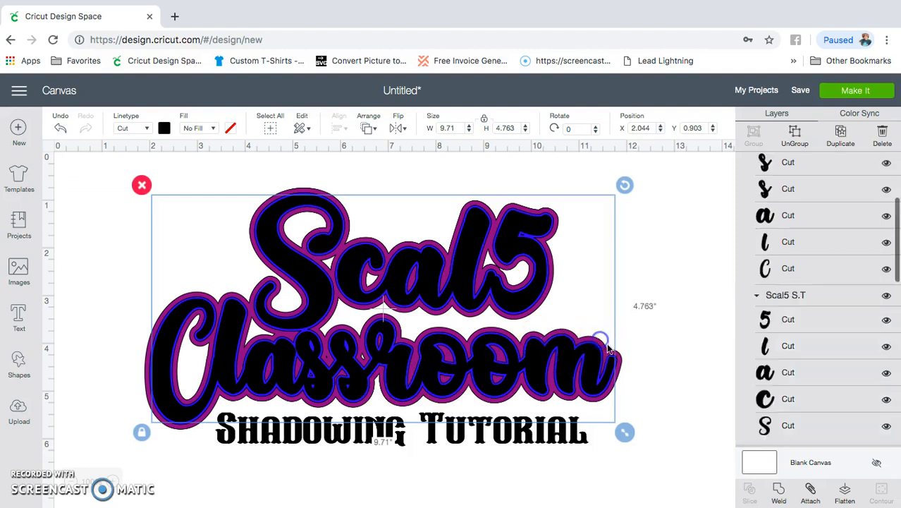
{"action": "left_click", "coordinate": [604, 451]}
{"action": "left_click_drag", "start_coordinate": [613, 462], "coordinate": [225, 435]}
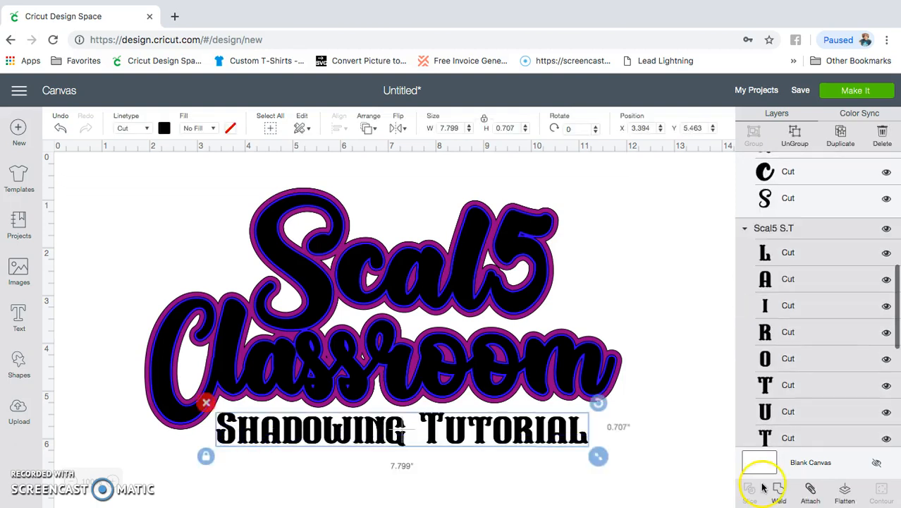
{"action": "left_click", "coordinate": [781, 494]}
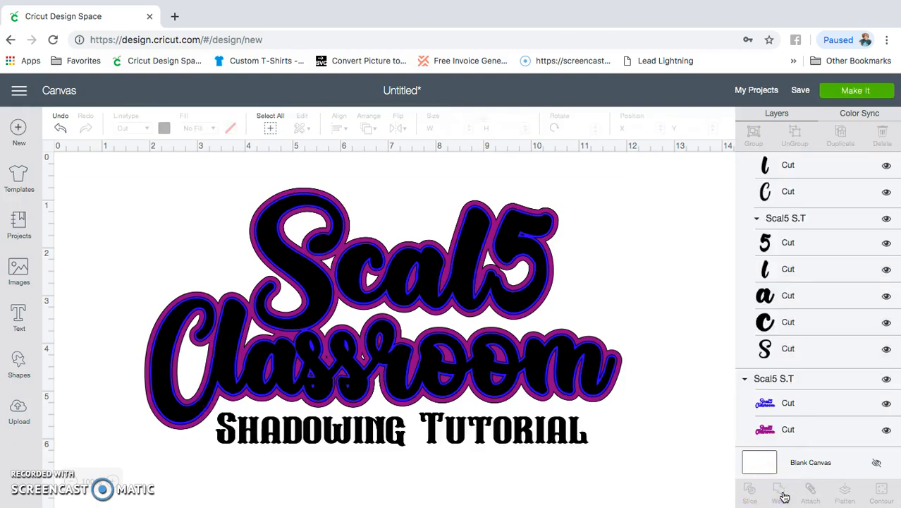
Select every black letter layer of "Classroom" and "Scal5" and weld them into one layer
{"action": "scroll", "coordinate": [767, 271], "scroll_direction": "up", "scroll_amount": 3}
{"action": "scroll", "coordinate": [762, 232], "scroll_direction": "up", "scroll_amount": 3}
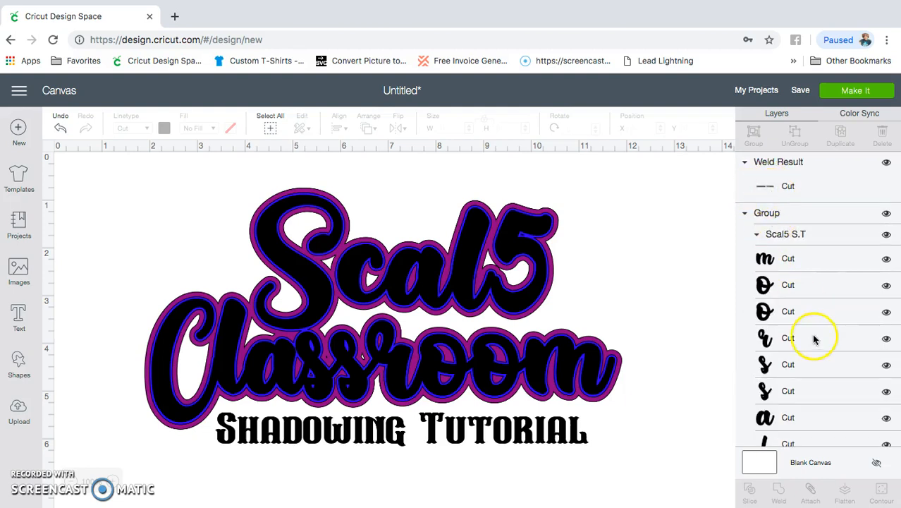
{"action": "left_click", "coordinate": [806, 264]}
{"action": "left_click", "coordinate": [807, 286], "text": "shift"}
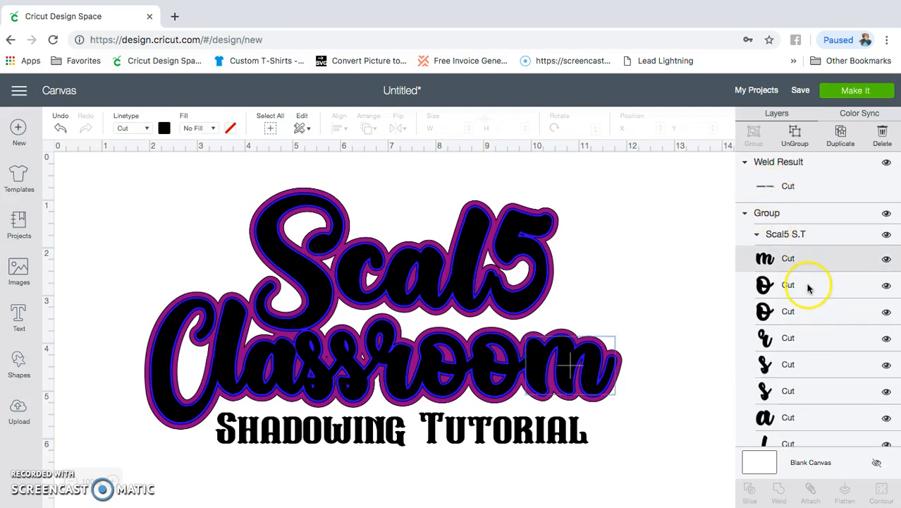
{"action": "left_click", "coordinate": [808, 311], "text": "shift"}
{"action": "left_click", "coordinate": [808, 337], "text": "shift"}
{"action": "left_click", "coordinate": [806, 357], "text": "shift"}
{"action": "scroll", "coordinate": [804, 358], "scroll_direction": "down", "scroll_amount": 4}
{"action": "left_click", "coordinate": [788, 266], "text": "shift"}
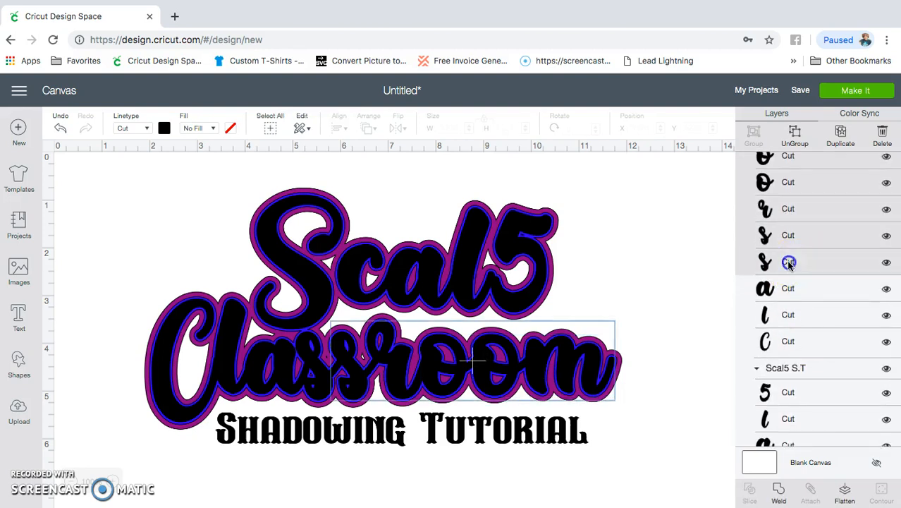
{"action": "left_click", "coordinate": [788, 287], "text": "shift"}
{"action": "left_click", "coordinate": [790, 315], "text": "shift"}
{"action": "left_click", "coordinate": [792, 342], "text": "shift"}
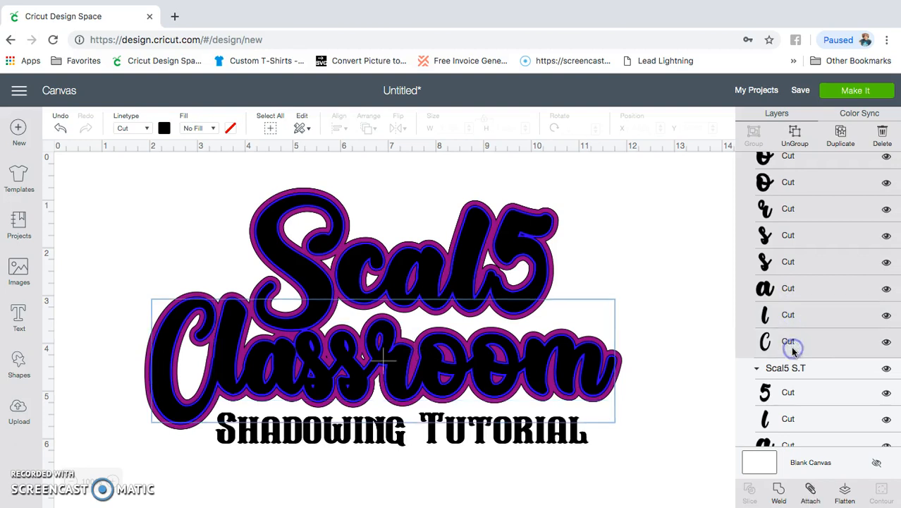
{"action": "scroll", "coordinate": [793, 351], "scroll_direction": "down", "scroll_amount": 3}
{"action": "left_click", "coordinate": [790, 288]}
{"action": "left_click", "coordinate": [796, 316], "text": "shift"}
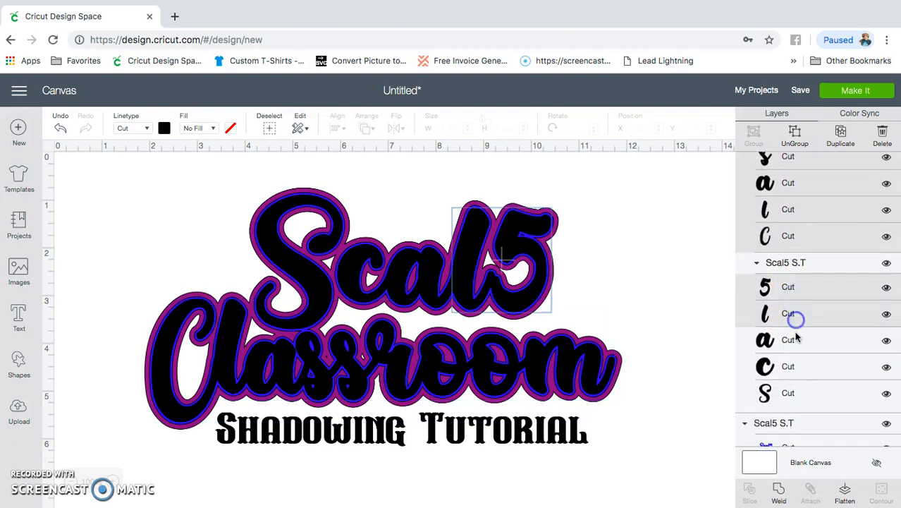
{"action": "left_click", "coordinate": [797, 339], "text": "shift"}
{"action": "left_click", "coordinate": [798, 363], "text": "shift"}
{"action": "left_click", "coordinate": [801, 396], "text": "shift"}
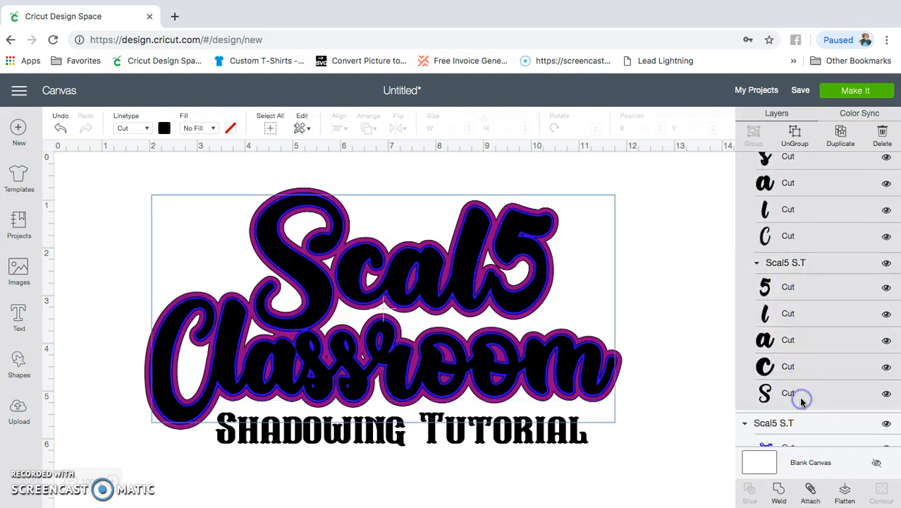
{"action": "scroll", "coordinate": [801, 401], "scroll_direction": "down", "scroll_amount": 2}
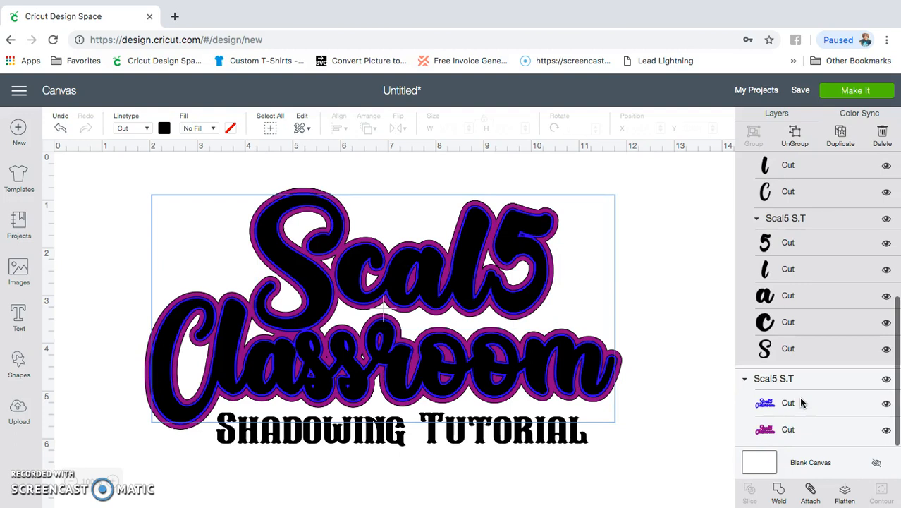
{"action": "left_click", "coordinate": [778, 490]}
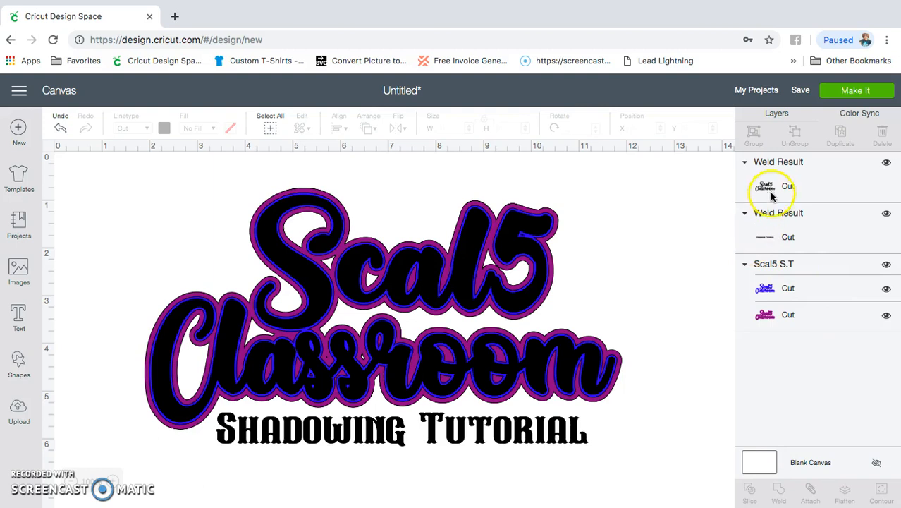
Hide the welded "Scal5 Classroom" lettering and slice the blue and purple shadow layers with each other
{"action": "left_click", "coordinate": [885, 164]}
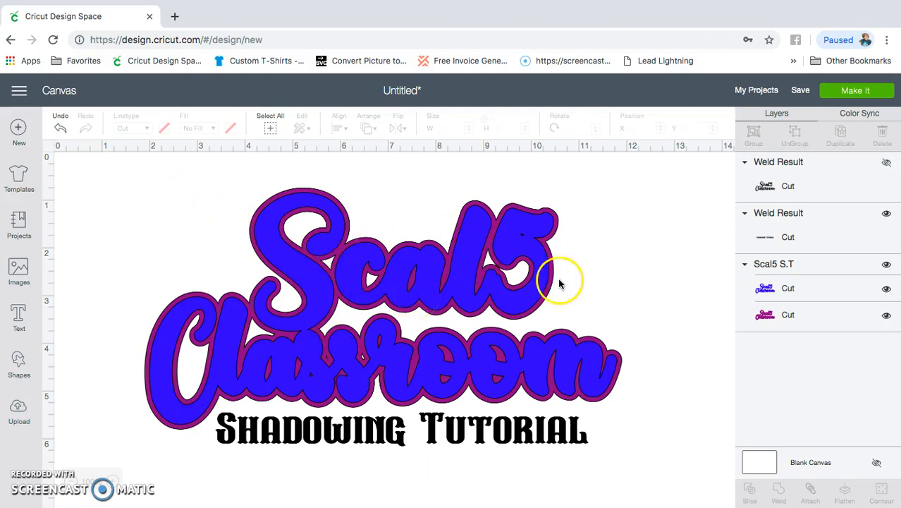
{"action": "left_click", "coordinate": [803, 298]}
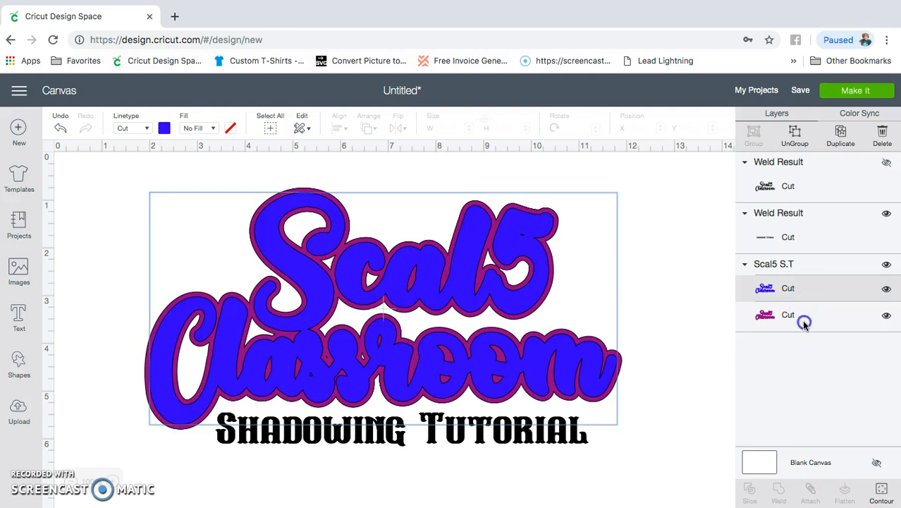
{"action": "left_click", "coordinate": [802, 319], "text": "shift"}
{"action": "left_click", "coordinate": [749, 495]}
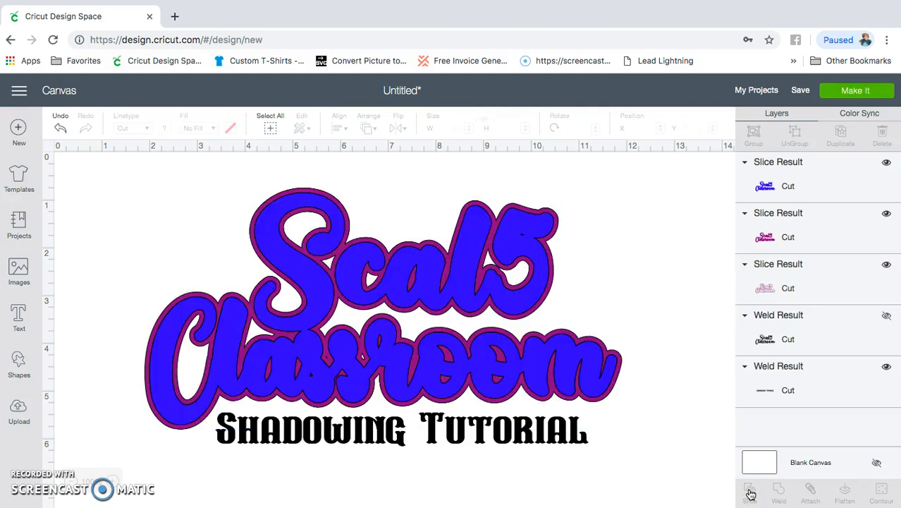
Toggle the visibility of the blue slice result to check it, and delete that layer
{"action": "left_click", "coordinate": [806, 195]}
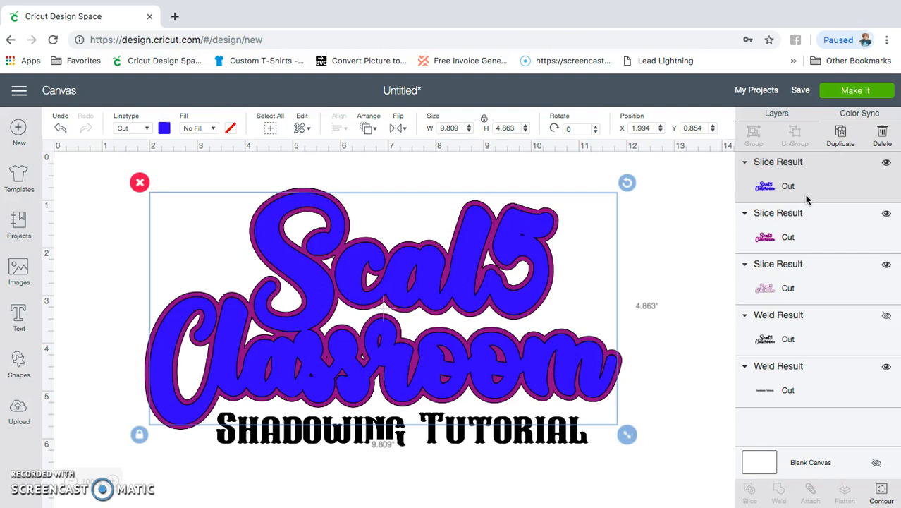
{"action": "left_click", "coordinate": [886, 163]}
{"action": "left_click", "coordinate": [886, 163]}
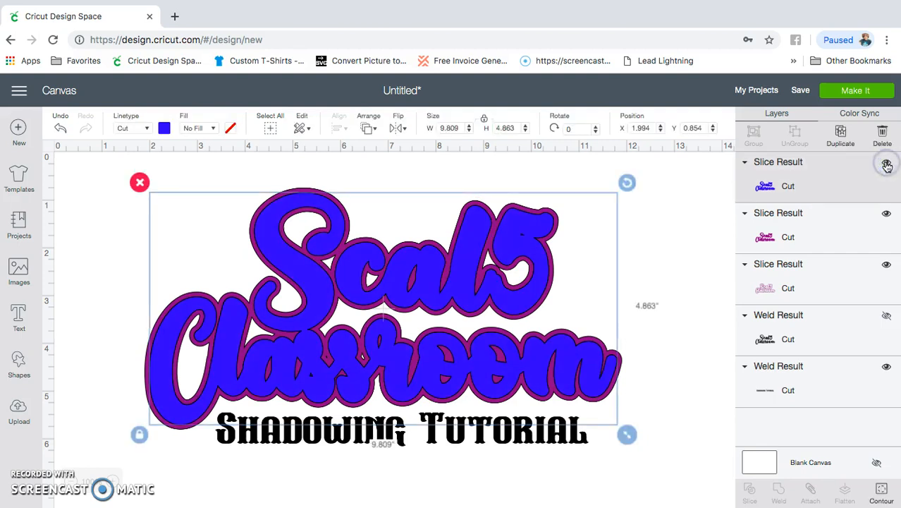
{"action": "left_click", "coordinate": [811, 189]}
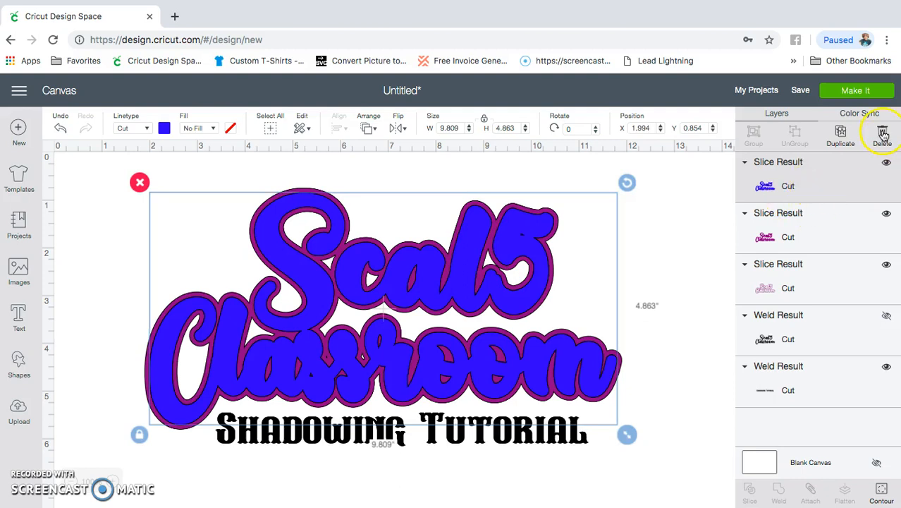
{"action": "left_click", "coordinate": [882, 134]}
Delete the solid purple slice result, keeping the purple outline, and show the welded "Scal5 Classroom" lettering again
{"action": "left_click", "coordinate": [793, 188]}
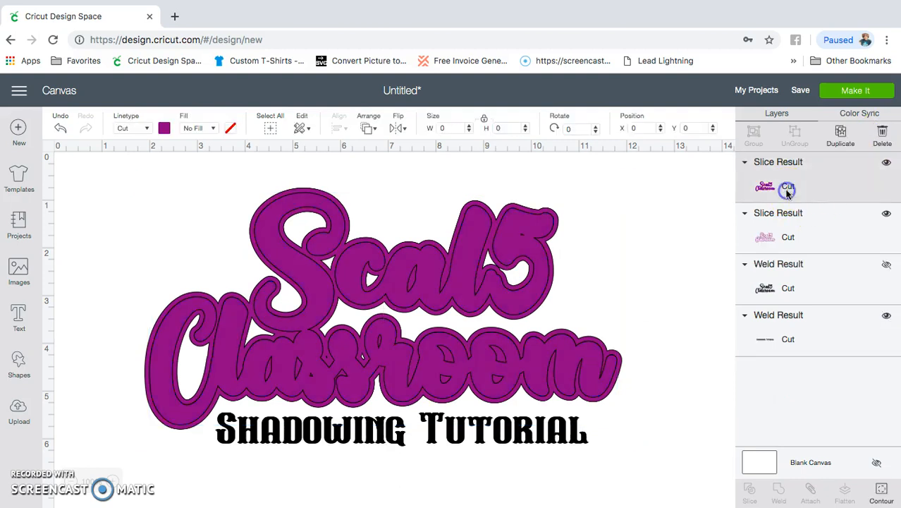
{"action": "left_click", "coordinate": [793, 237]}
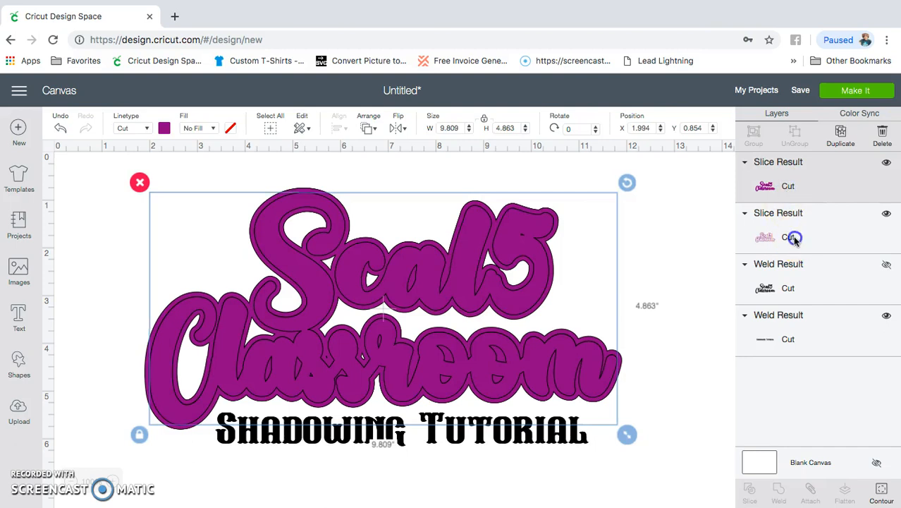
{"action": "left_click", "coordinate": [786, 188]}
{"action": "left_click", "coordinate": [884, 134]}
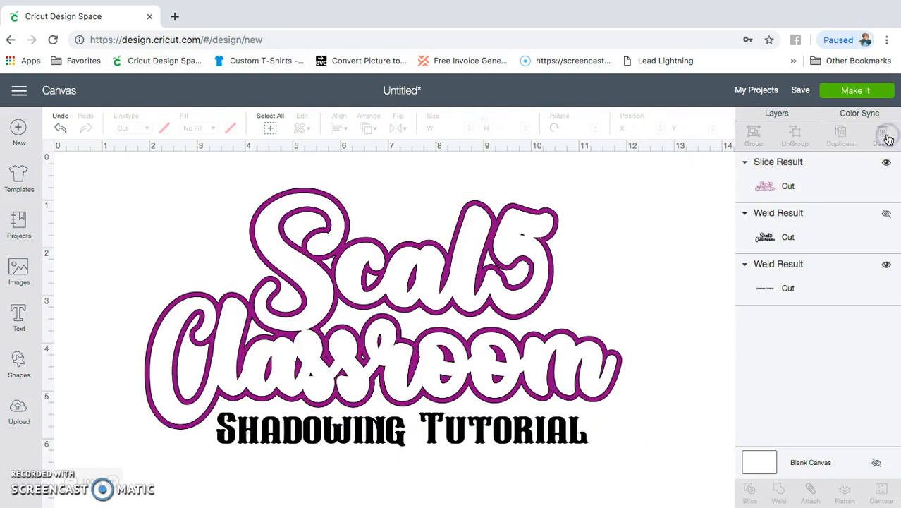
{"action": "left_click", "coordinate": [885, 215]}
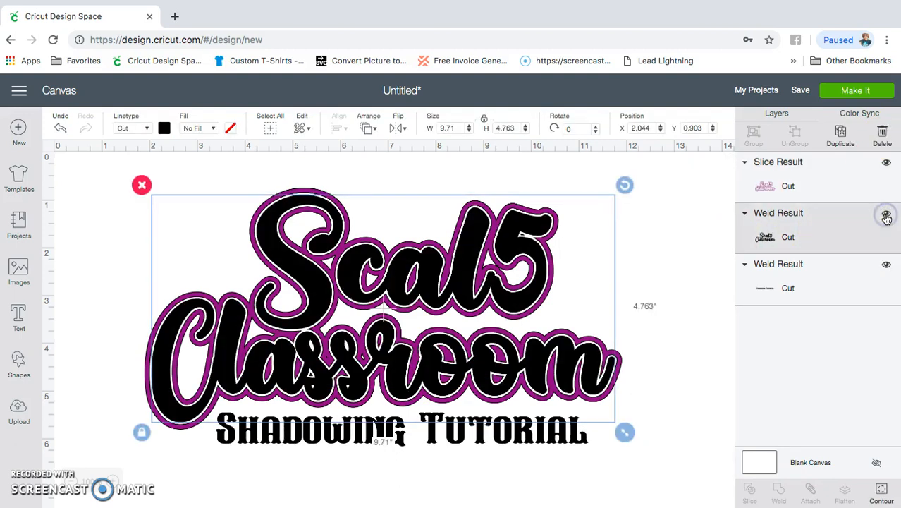
Change the material color of the purple outline layer around "Scal5 Classroom" to red
{"action": "left_click", "coordinate": [646, 278]}
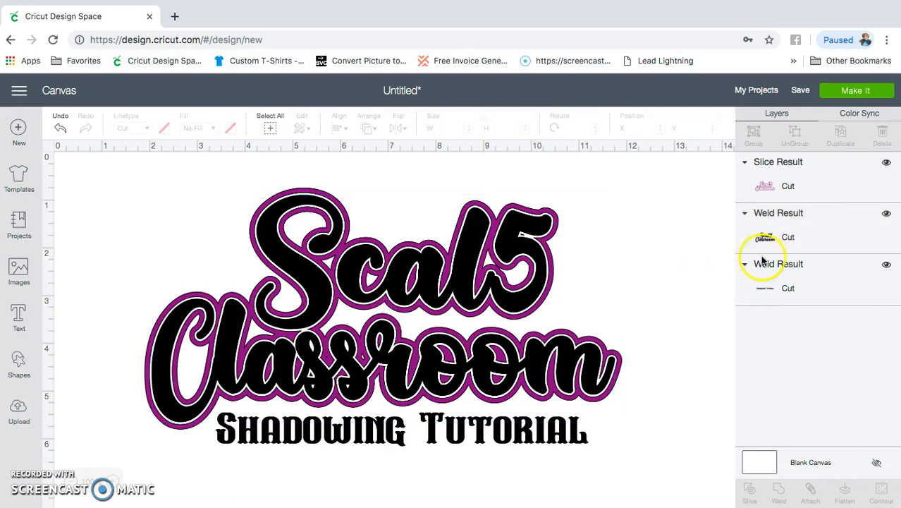
{"action": "left_click", "coordinate": [808, 192]}
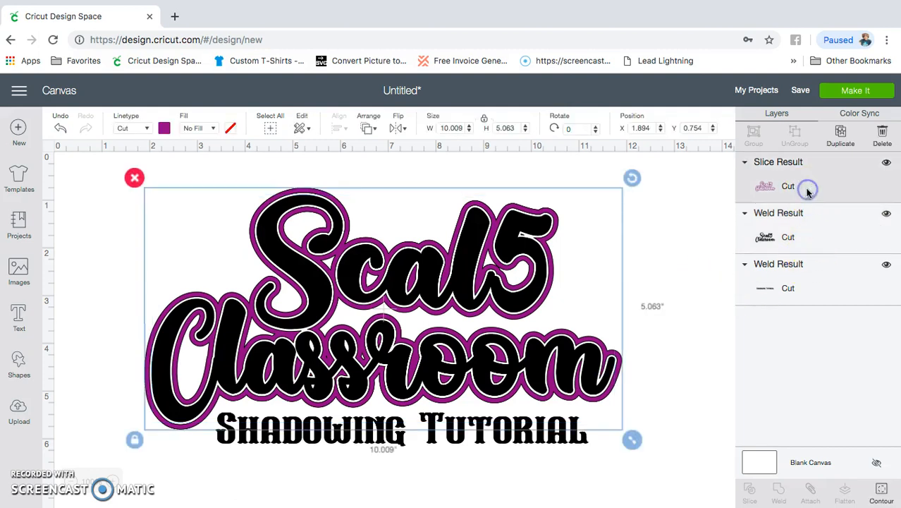
{"action": "left_click", "coordinate": [164, 128]}
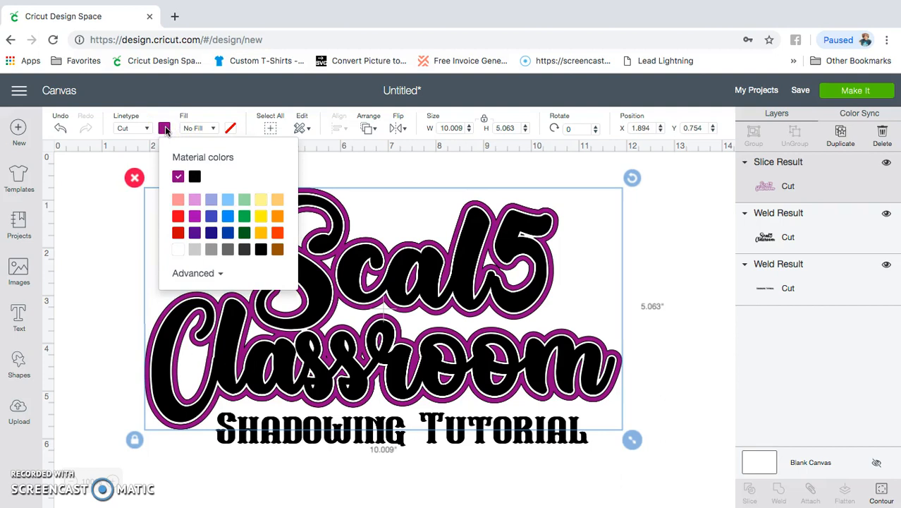
{"action": "left_click", "coordinate": [179, 216]}
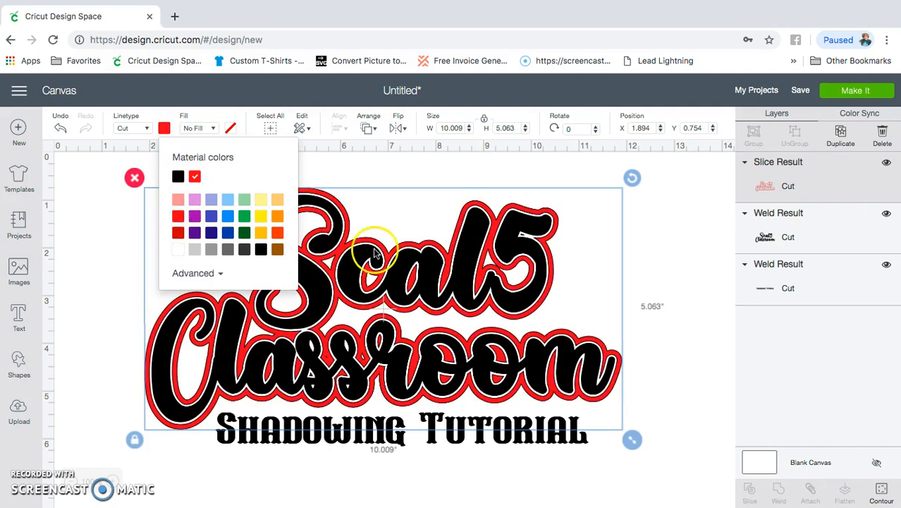
{"action": "left_click", "coordinate": [360, 268]}
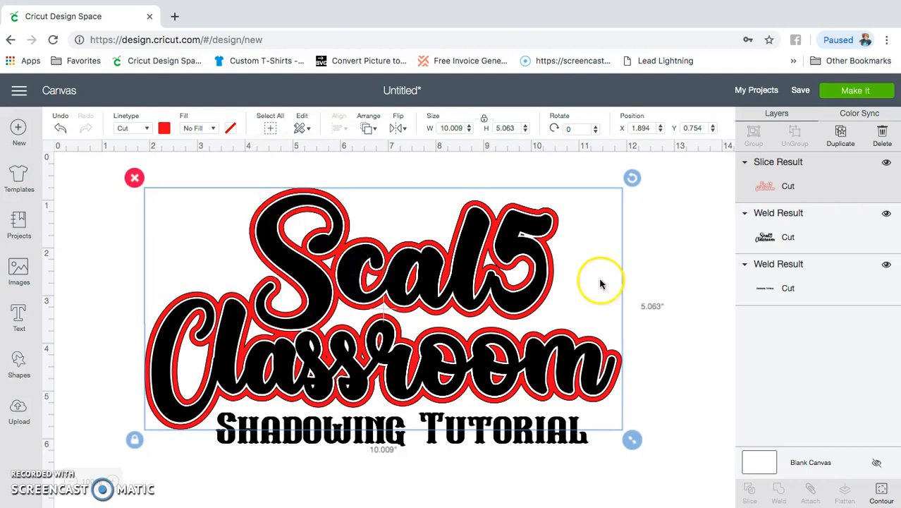
{"action": "left_click", "coordinate": [648, 274]}
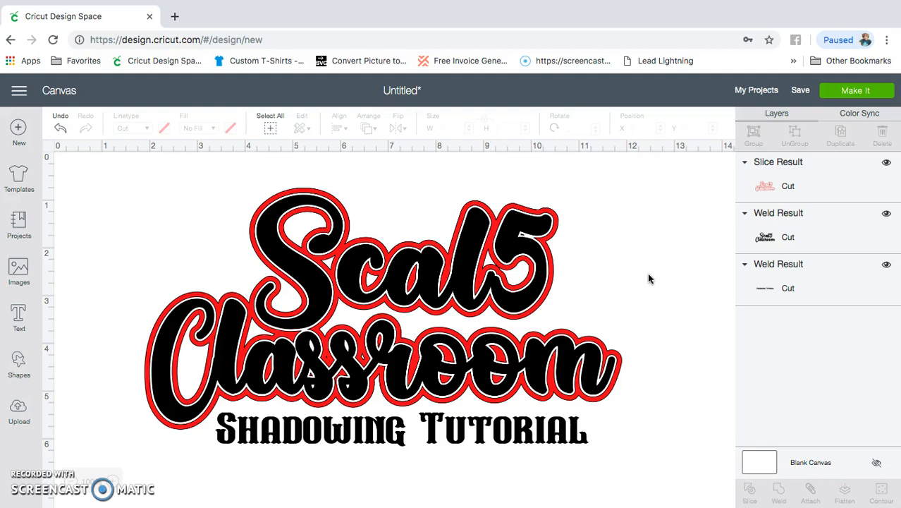
Weld the "Scal5 Classroom" and "Shadowing Tutorial" lettering into one layer, and toggle the red outline's visibility to check the black layer alone
{"action": "left_click", "coordinate": [793, 237]}
{"action": "left_click", "coordinate": [797, 275], "text": "shift"}
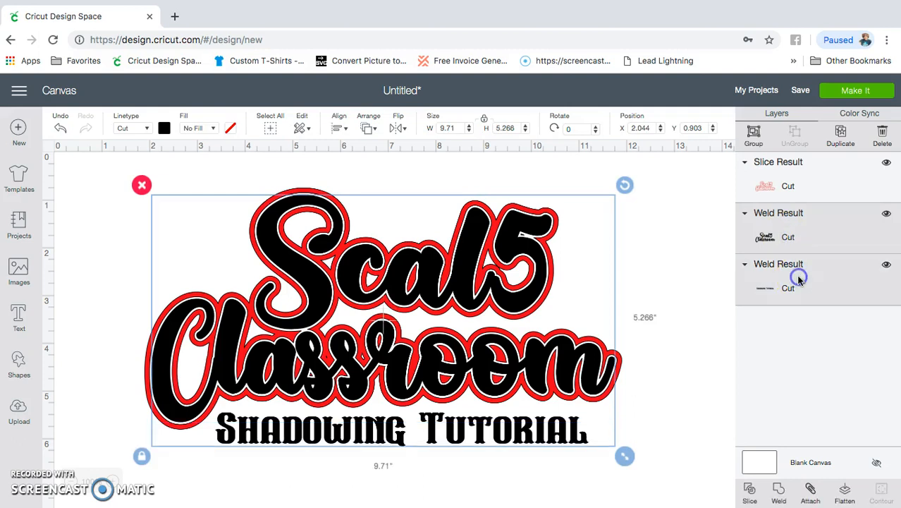
{"action": "left_click", "coordinate": [778, 493]}
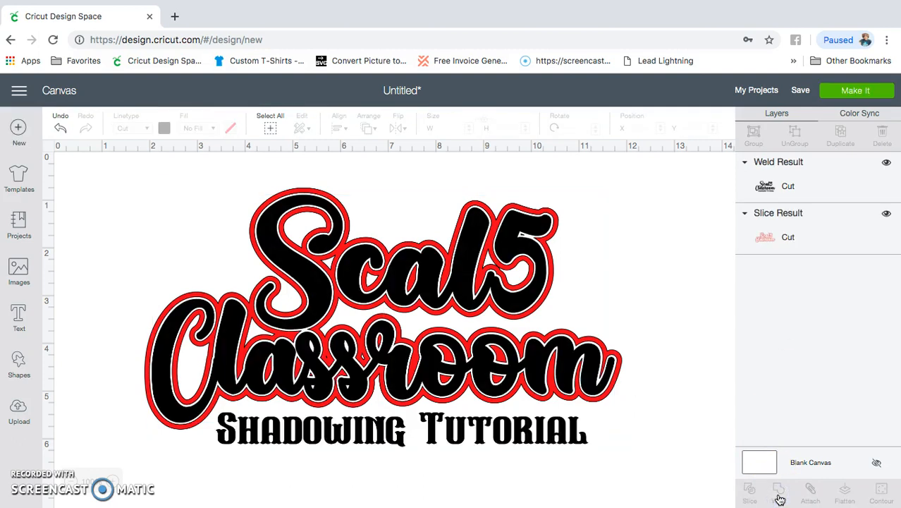
{"action": "left_click", "coordinate": [887, 214]}
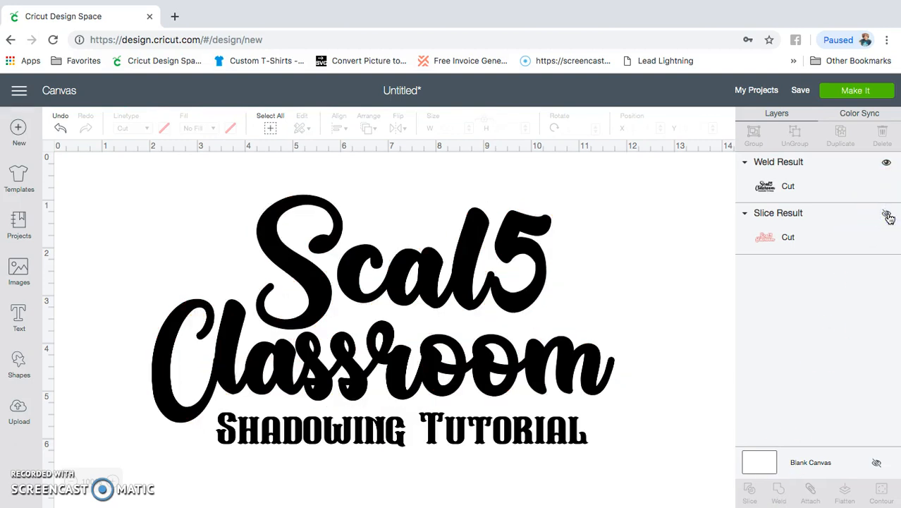
{"action": "left_click", "coordinate": [887, 213]}
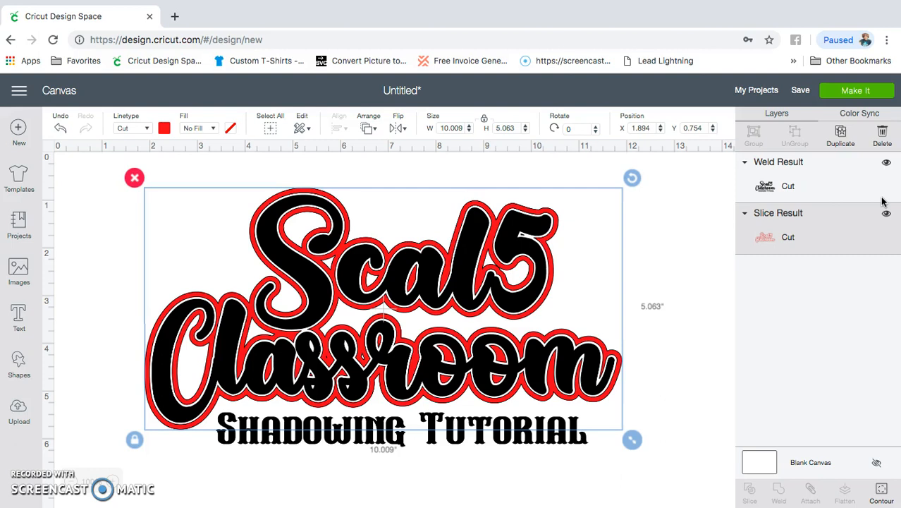
Take the browser window out of full-screen mode
{"action": "mouse_move", "coordinate": [30, 5]}
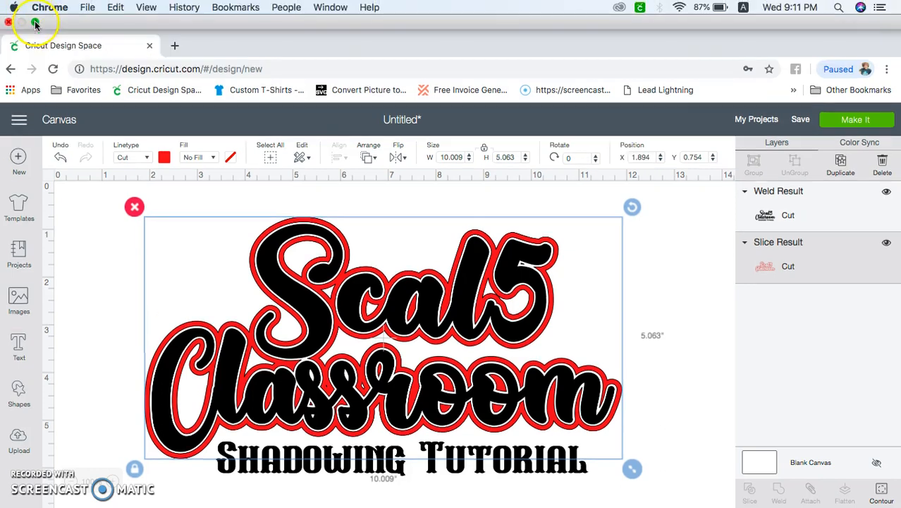
{"action": "left_click", "coordinate": [35, 24]}
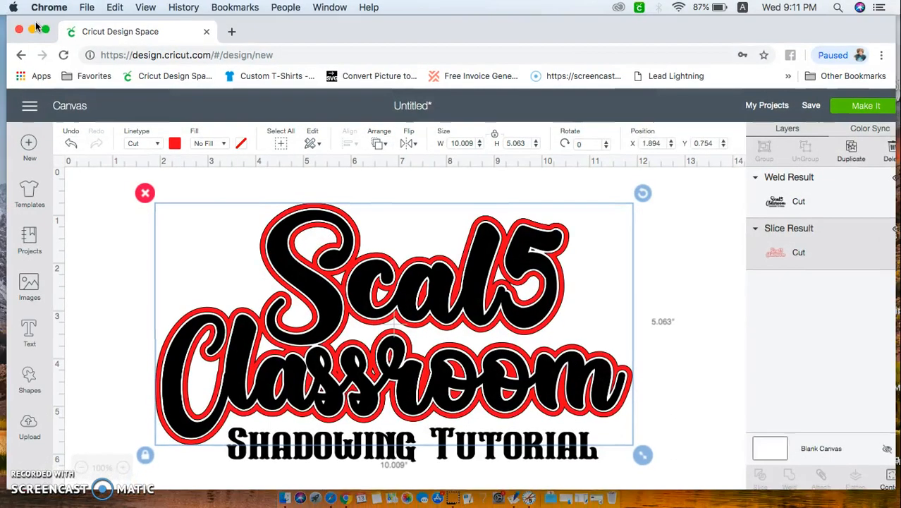